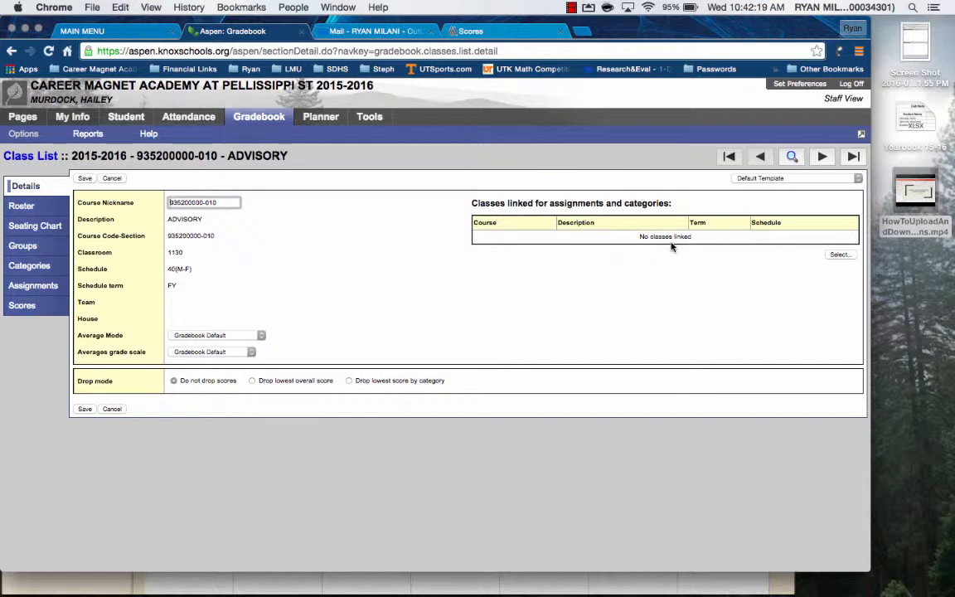
{"action": "left_click", "coordinate": [25, 157]}
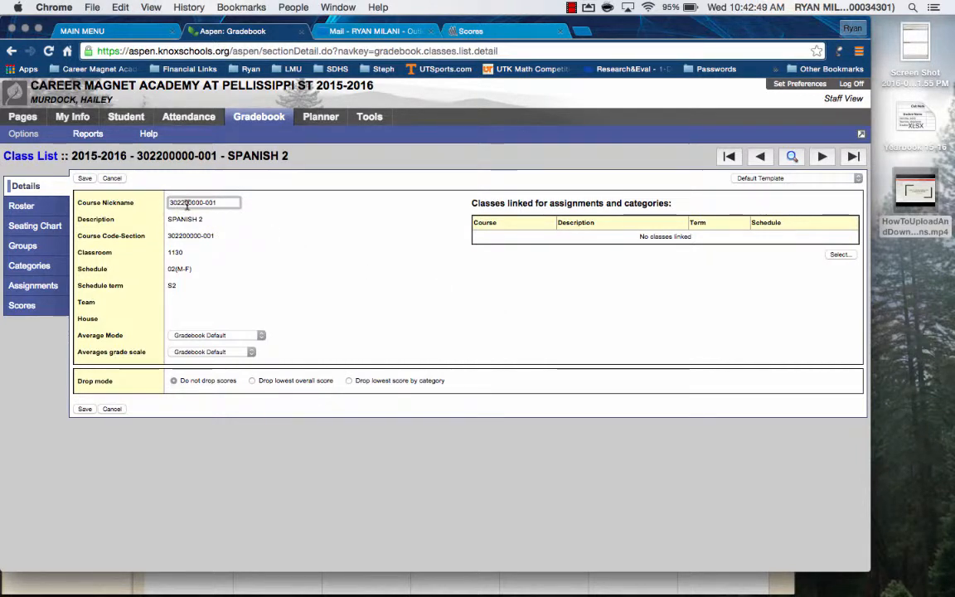
{"action": "left_click_drag", "start_coordinate": [222, 208], "coordinate": [153, 205]}
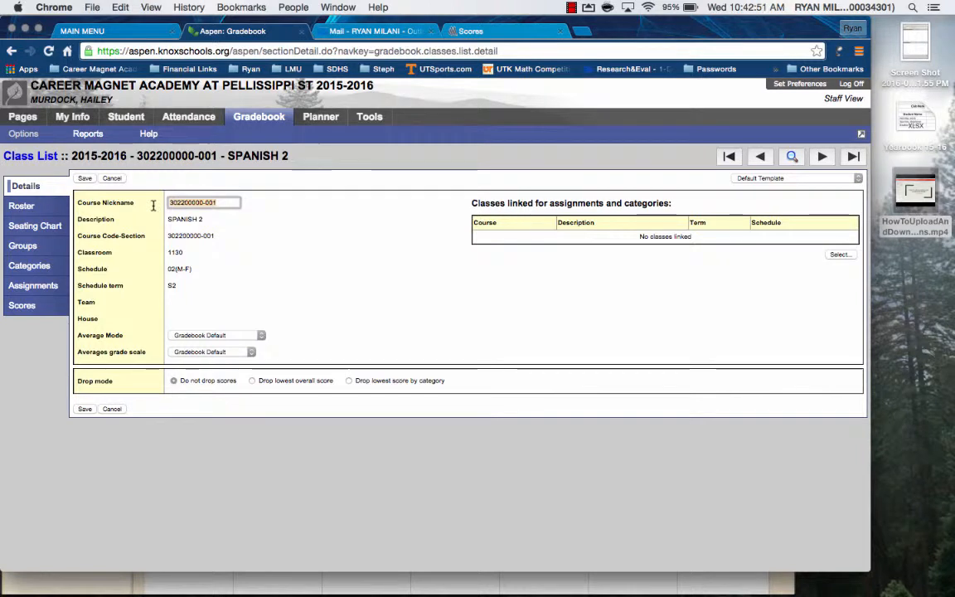
{"action": "type", "text": "Spring 201"}
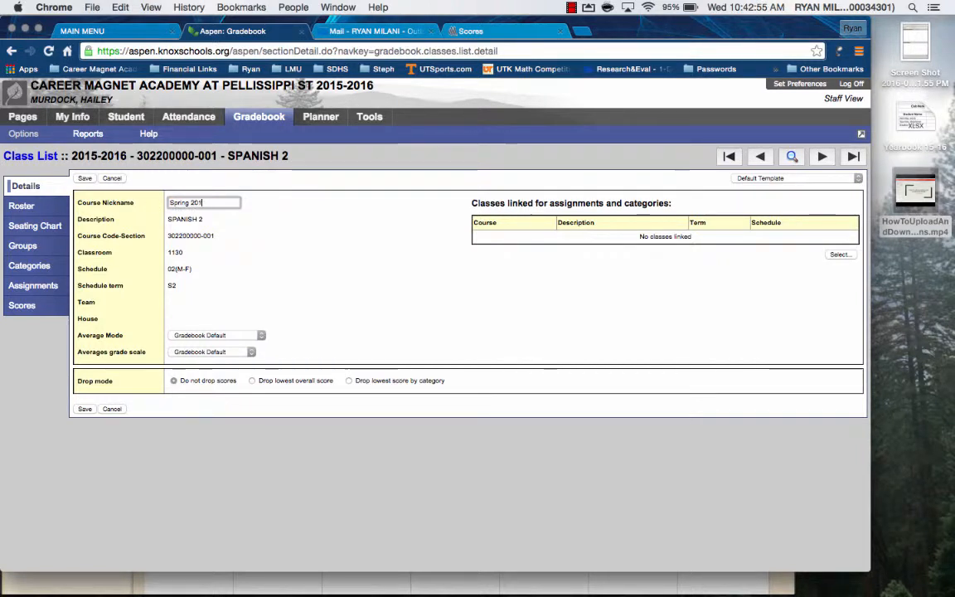
{"action": "type", "text": "6 2nd Block"}
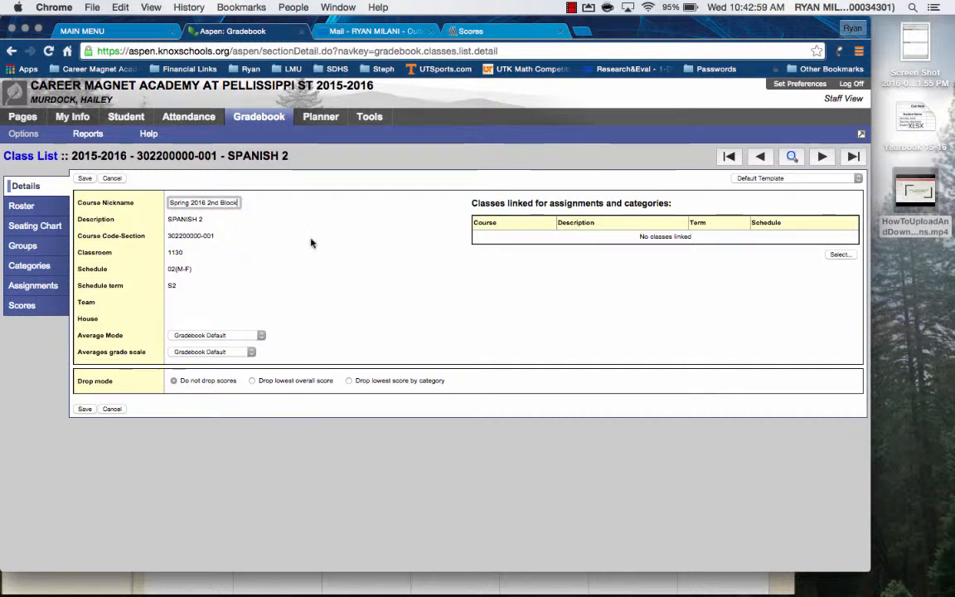
{"action": "left_click", "coordinate": [680, 295]}
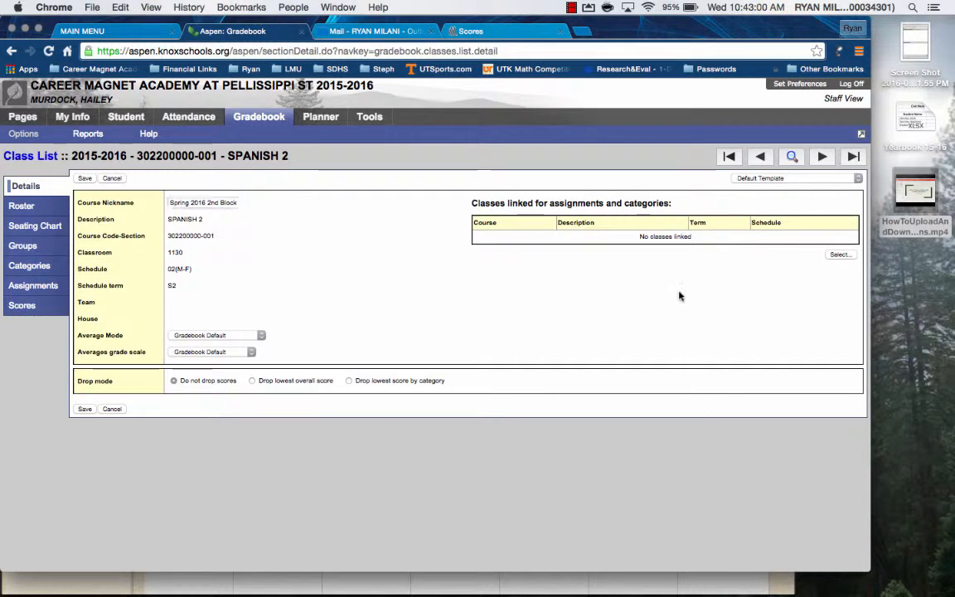
{"action": "left_click", "coordinate": [842, 255]}
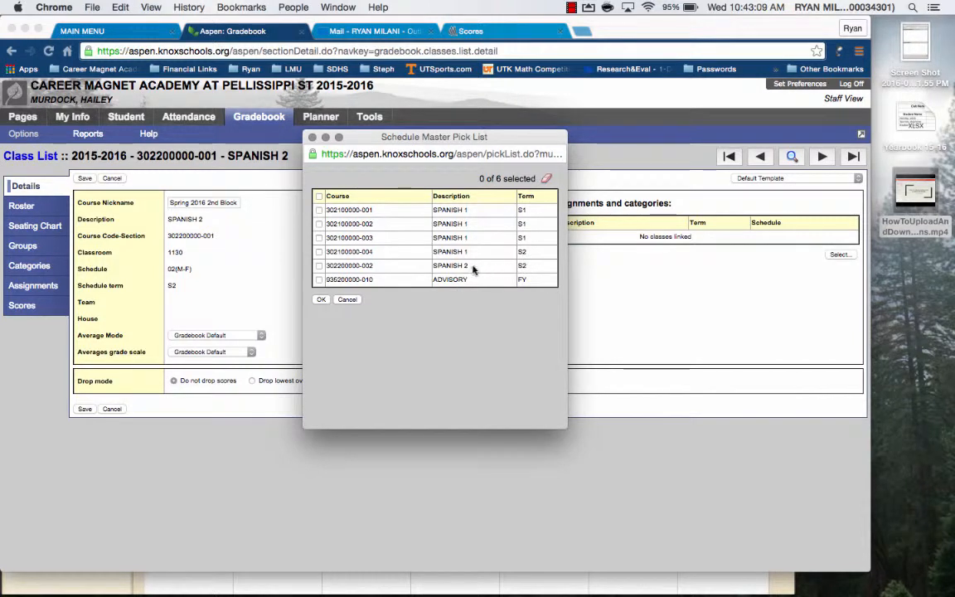
{"action": "left_click", "coordinate": [319, 266]}
{"action": "left_click", "coordinate": [321, 299]}
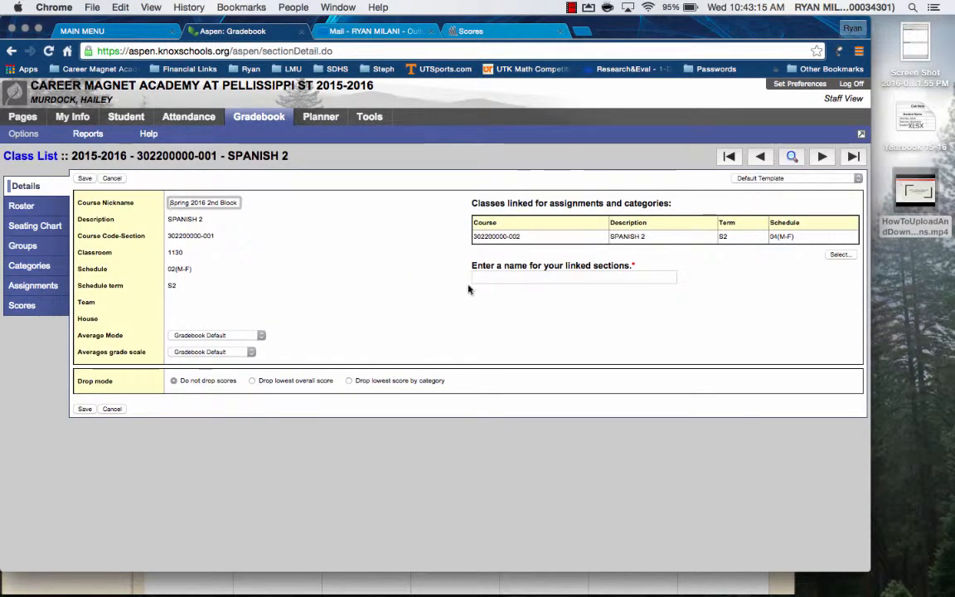
Name the linked sections "Spring 2016 Spanish 2" and save the class details.
{"action": "left_click", "coordinate": [495, 277]}
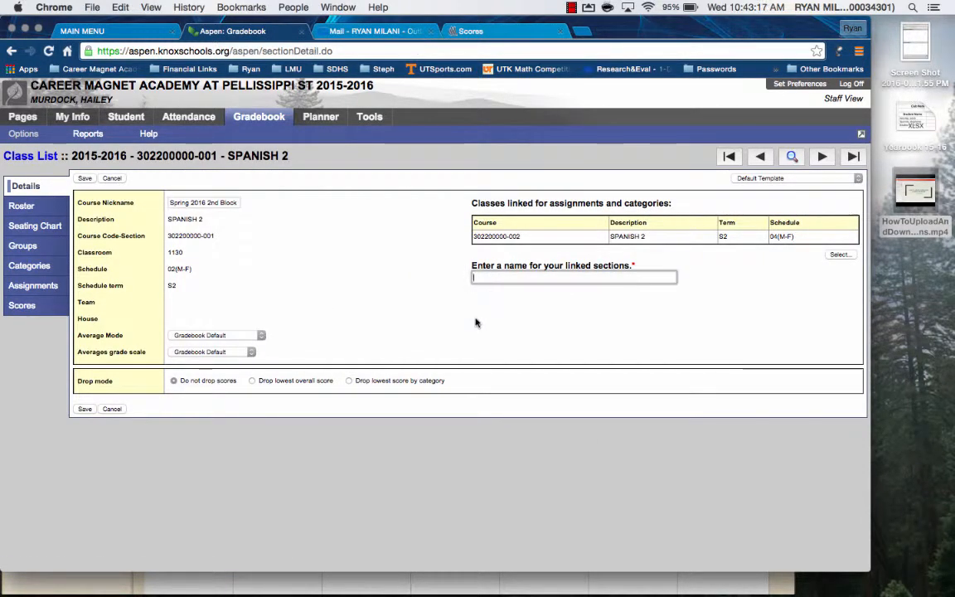
{"action": "type", "text": "Spring 2016 Sp"}
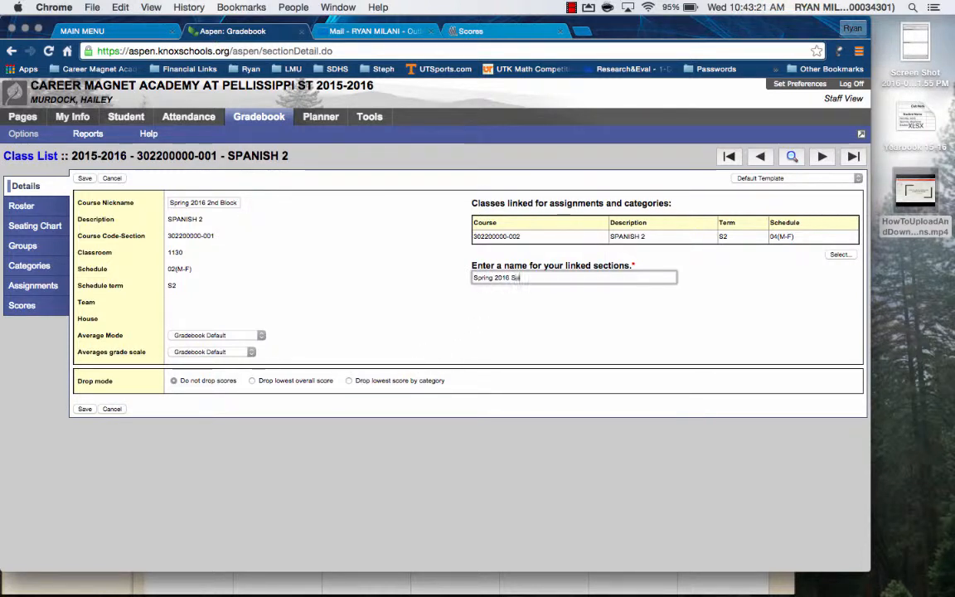
{"action": "type", "text": "anish 2"}
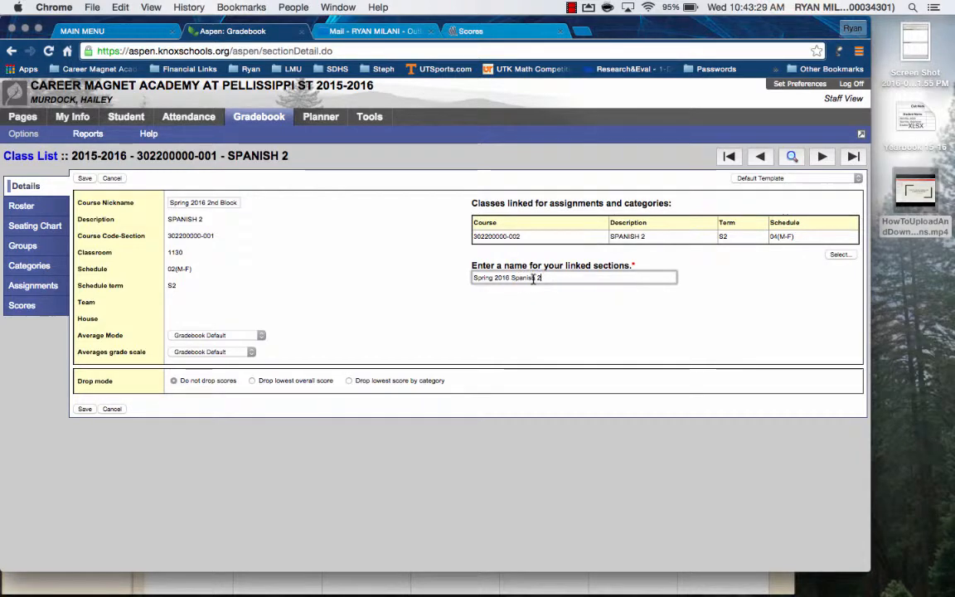
{"action": "left_click", "coordinate": [84, 409]}
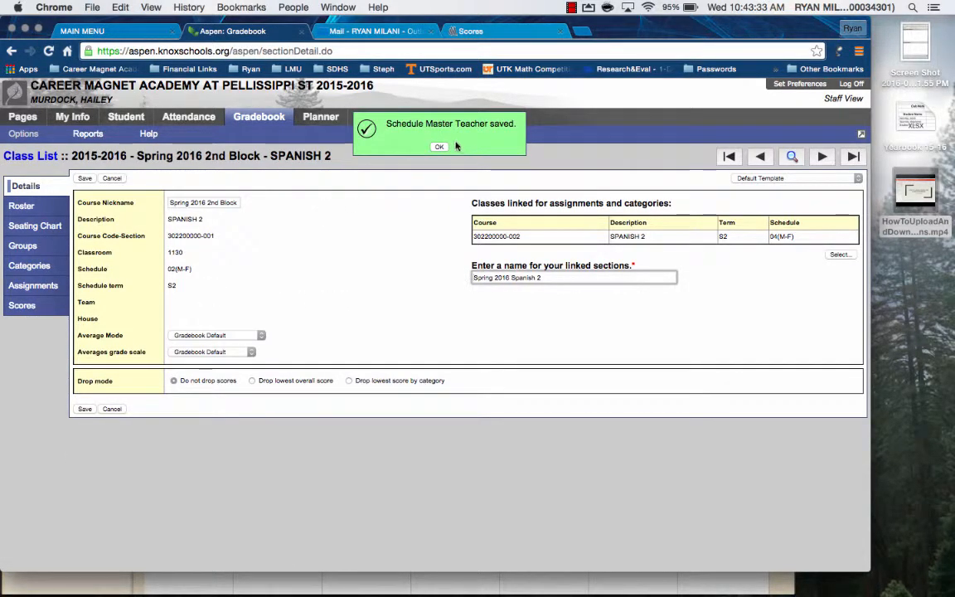
{"action": "left_click", "coordinate": [438, 147]}
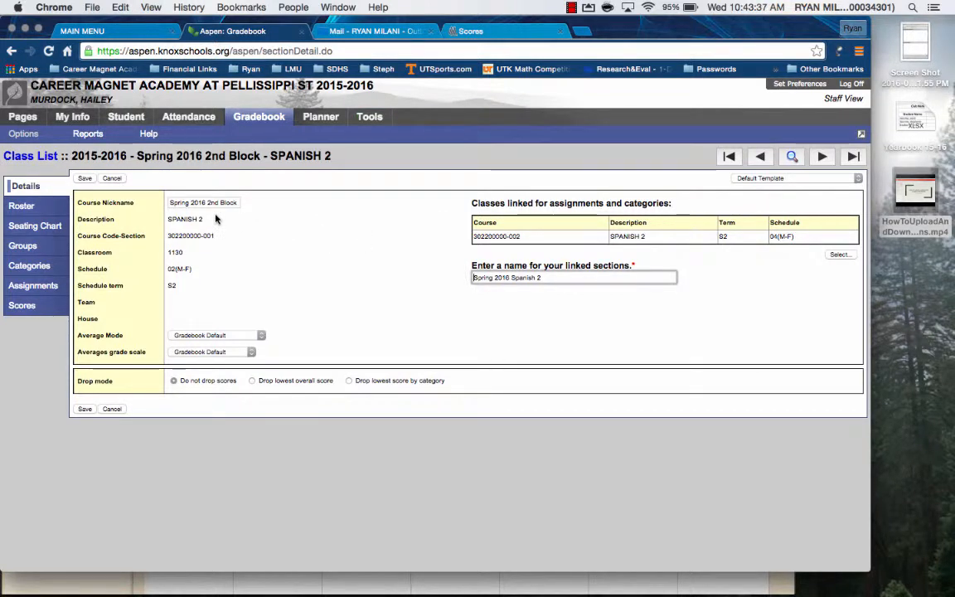
{"action": "left_click", "coordinate": [30, 159]}
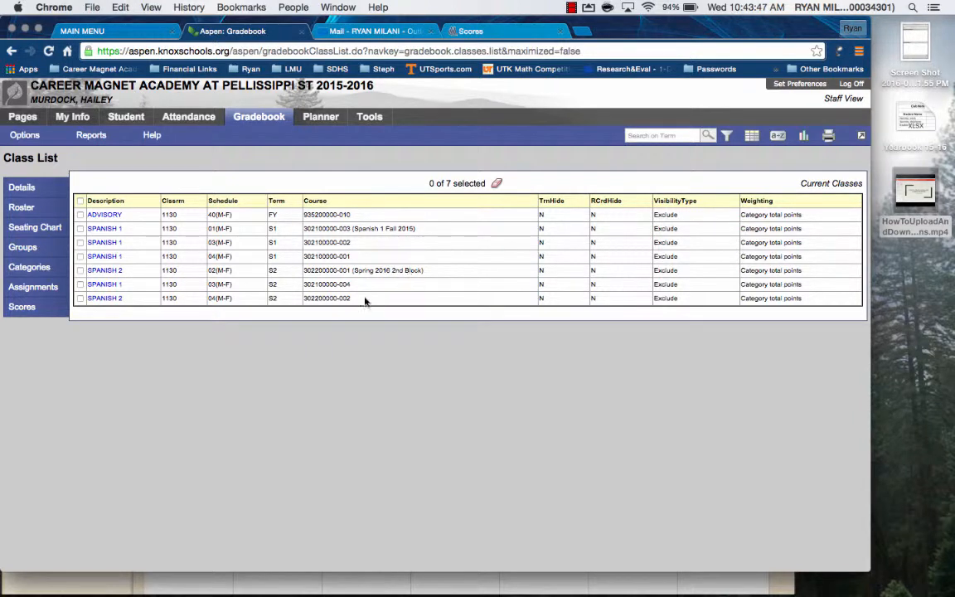
{"action": "left_click", "coordinate": [102, 300]}
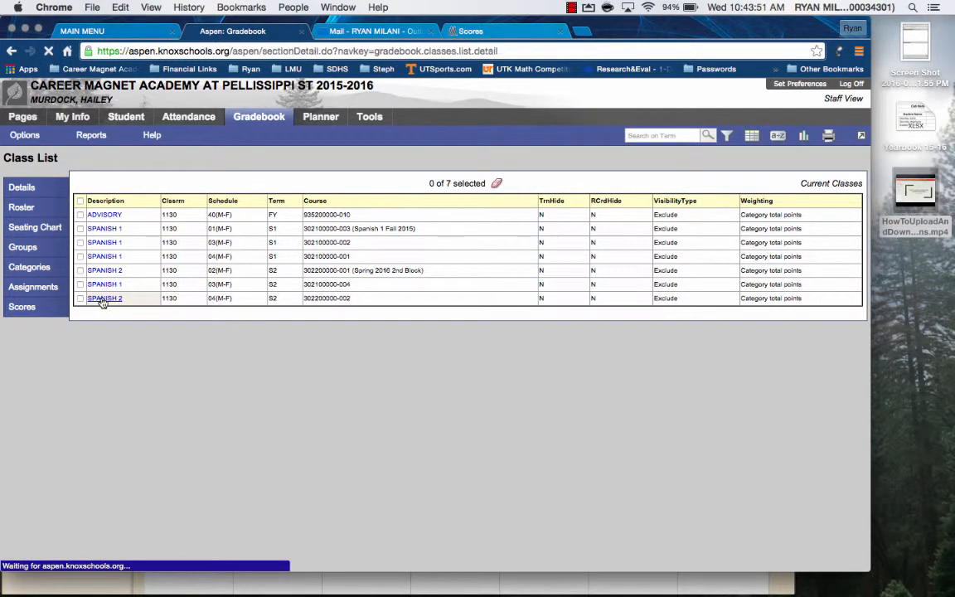
{"action": "triple_click", "coordinate": [219, 203]}
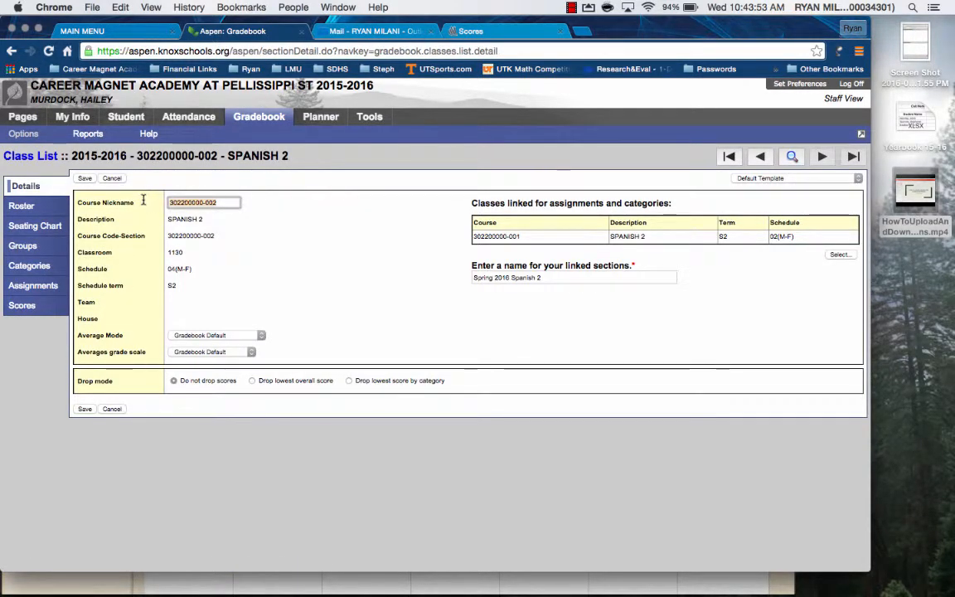
{"action": "type", "text": "Spring 2016"}
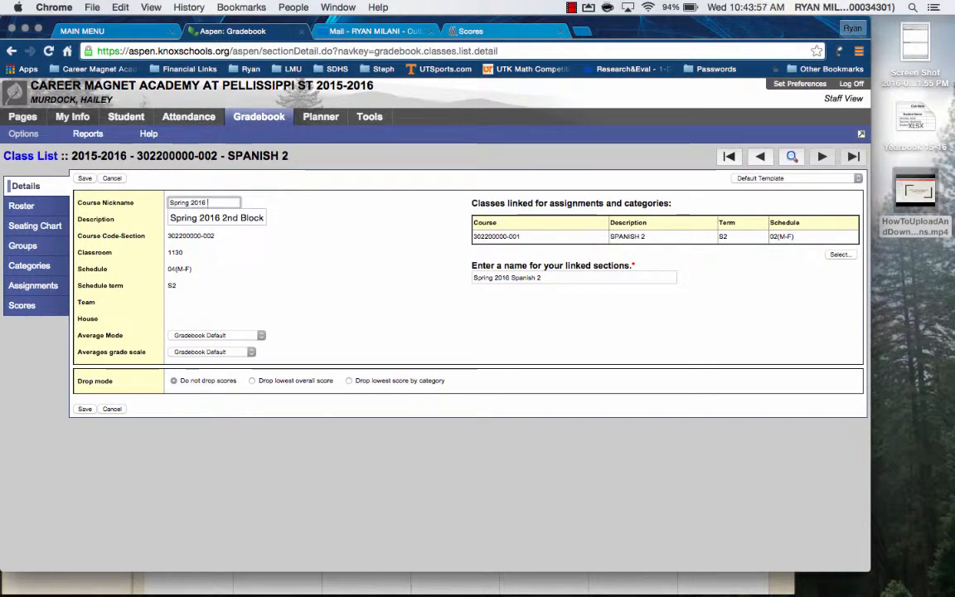
{"action": "type", "text": " 4th"}
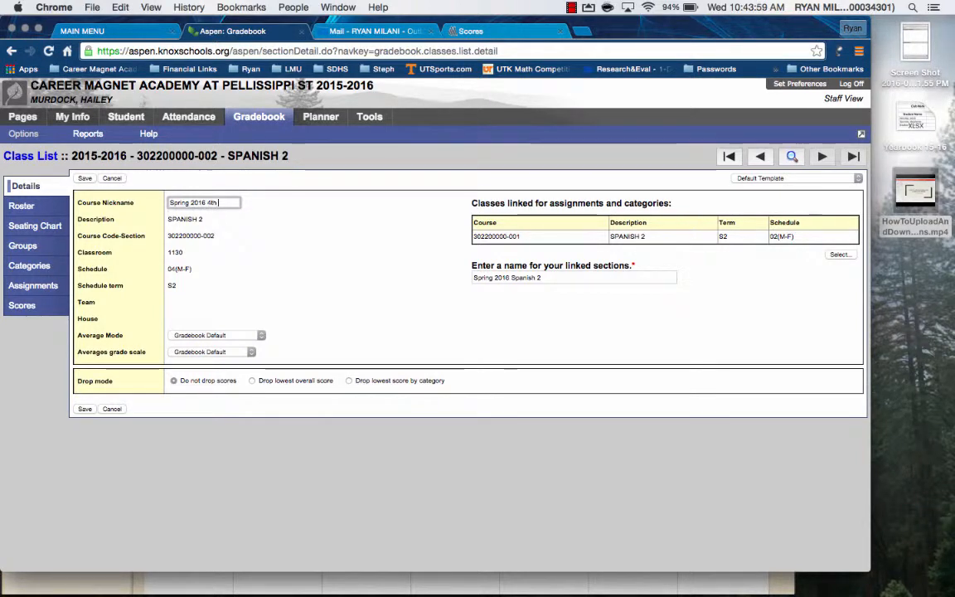
{"action": "type", "text": " Block"}
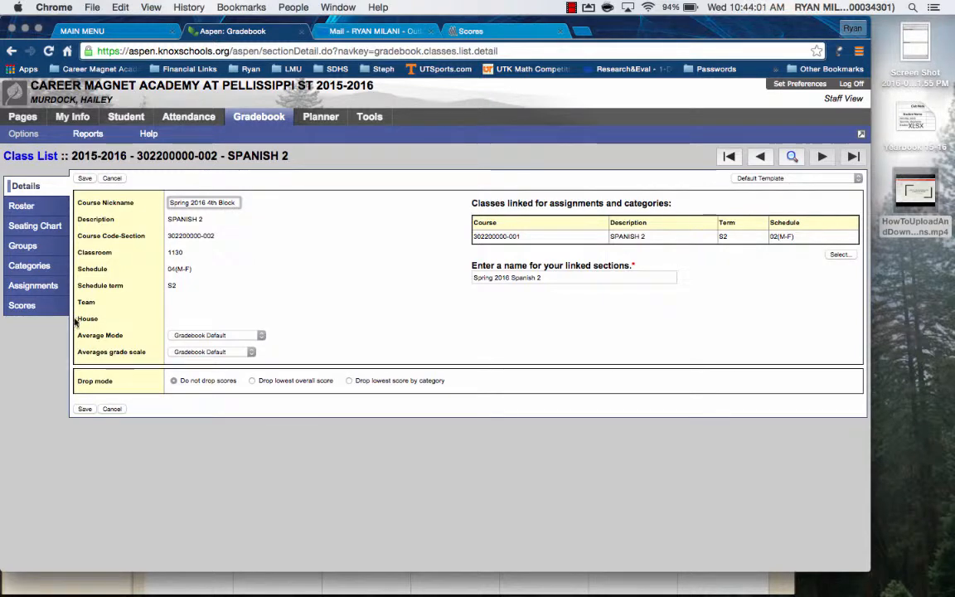
{"action": "left_click", "coordinate": [85, 407]}
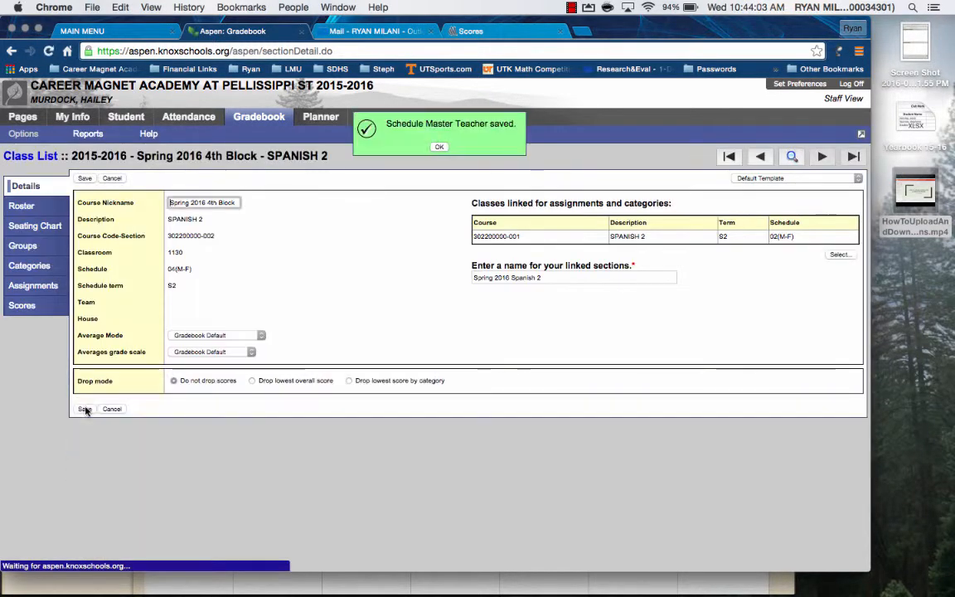
Check the category lists of the Spring 2016 2nd Block and 4th Block Spanish 2 classes.
{"action": "left_click", "coordinate": [47, 156]}
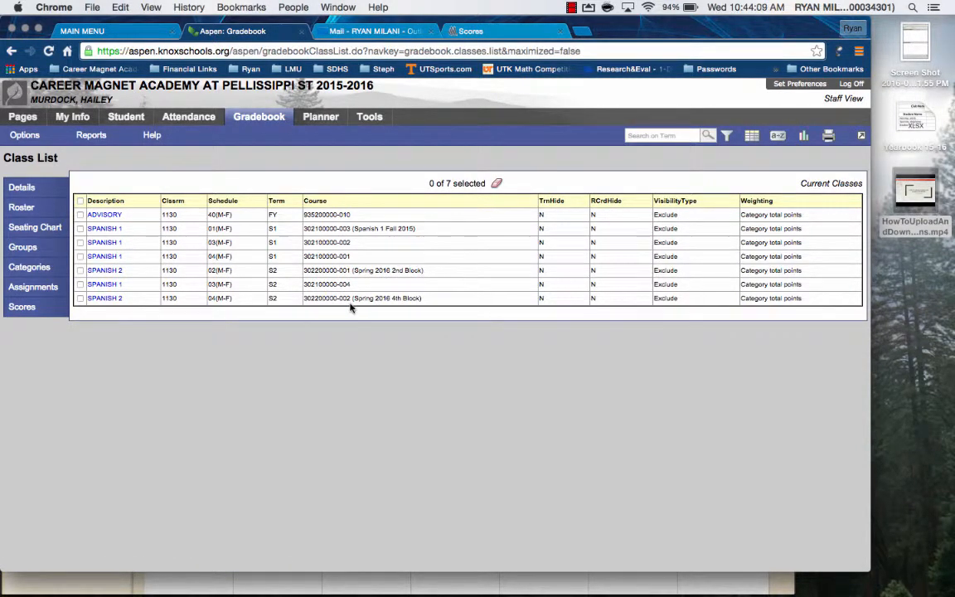
{"action": "left_click", "coordinate": [105, 275]}
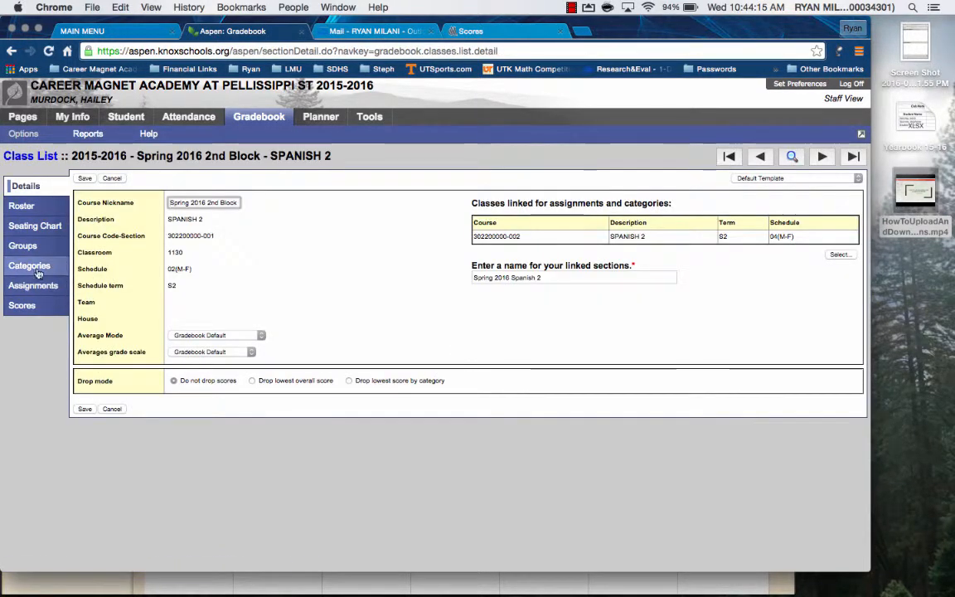
{"action": "left_click", "coordinate": [36, 271]}
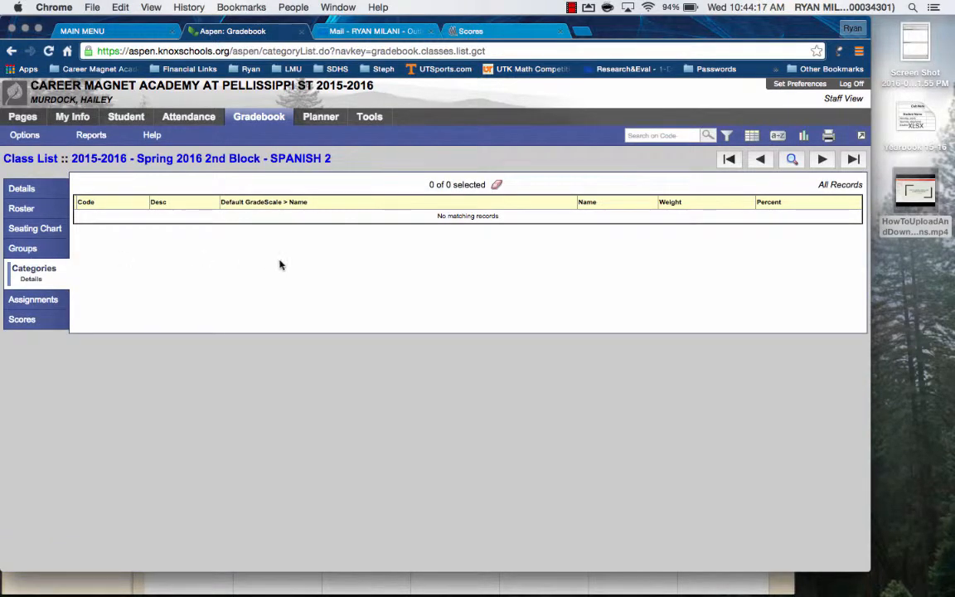
{"action": "left_click", "coordinate": [39, 161]}
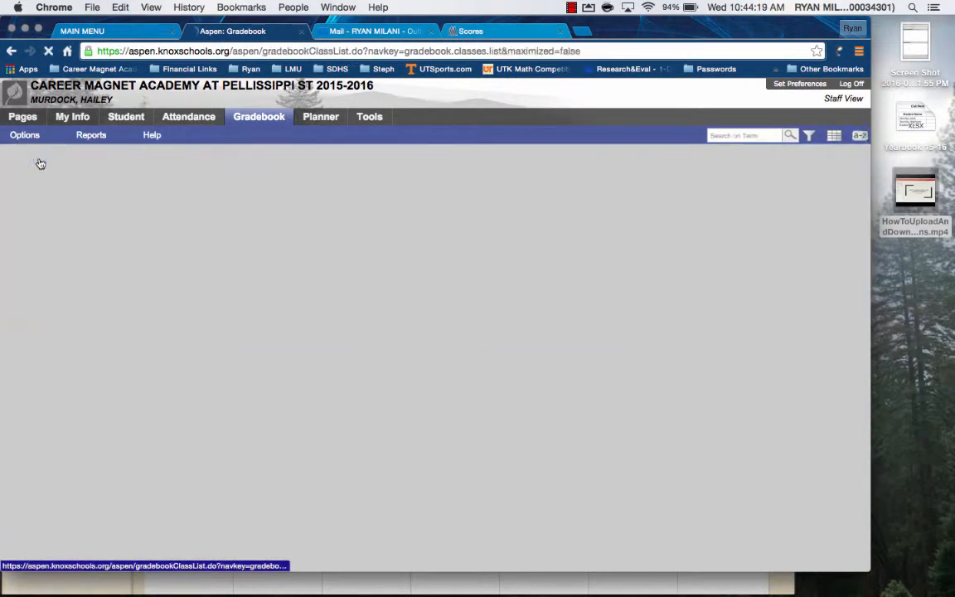
{"action": "left_click", "coordinate": [107, 299]}
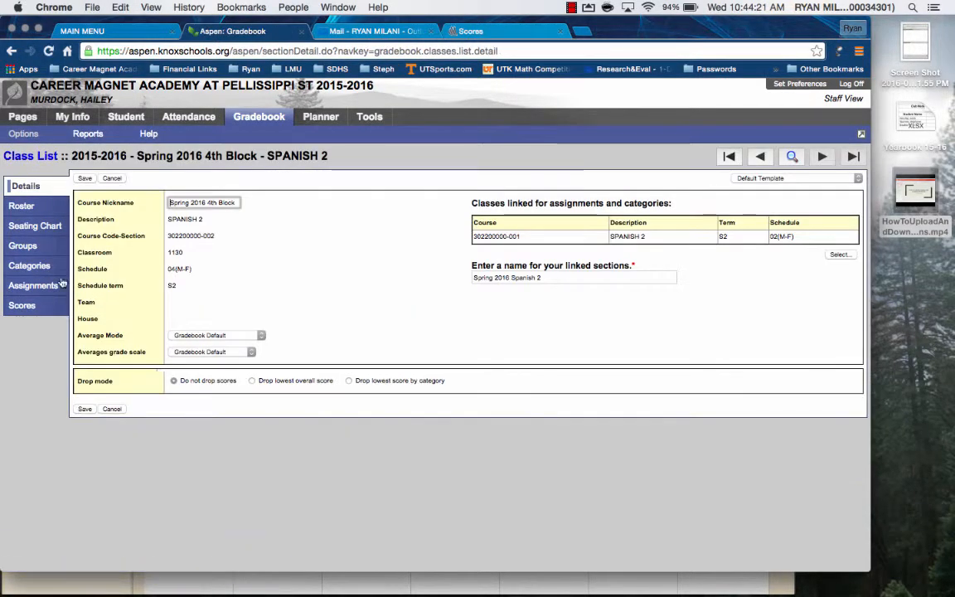
{"action": "left_click", "coordinate": [34, 266]}
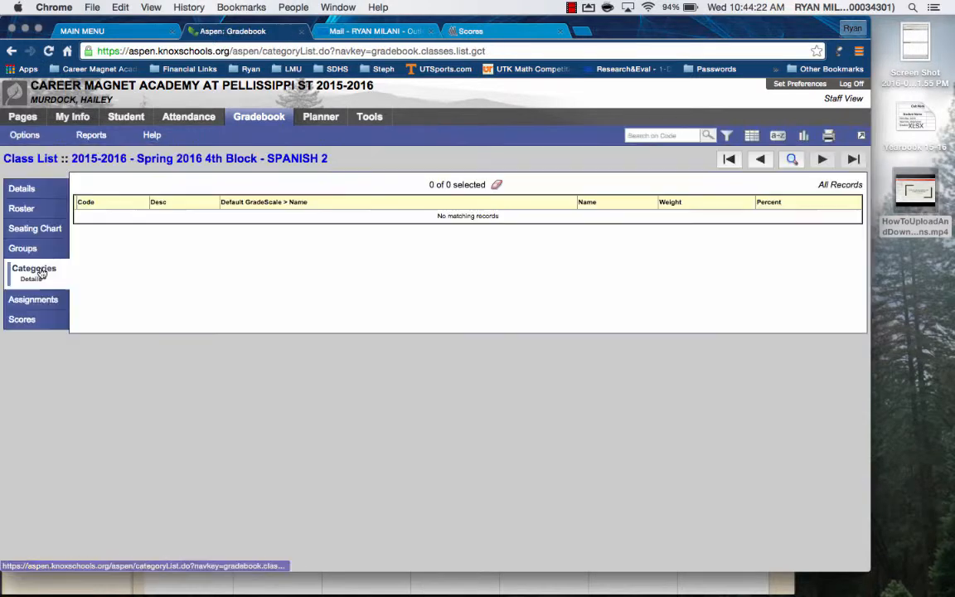
Start a new category in the Spring 2016 2nd Block Spanish 2 class.
{"action": "left_click", "coordinate": [39, 161]}
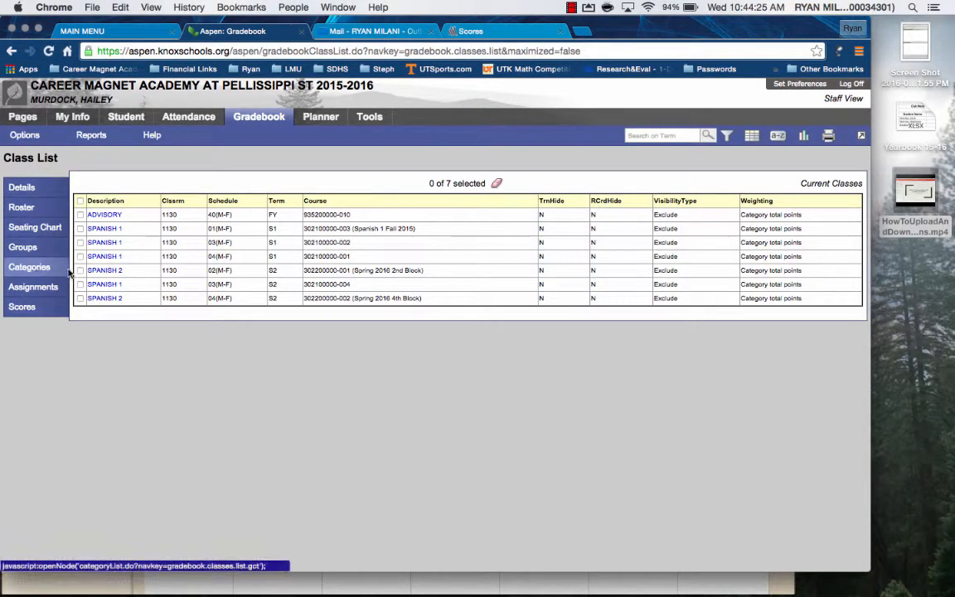
{"action": "left_click", "coordinate": [111, 271]}
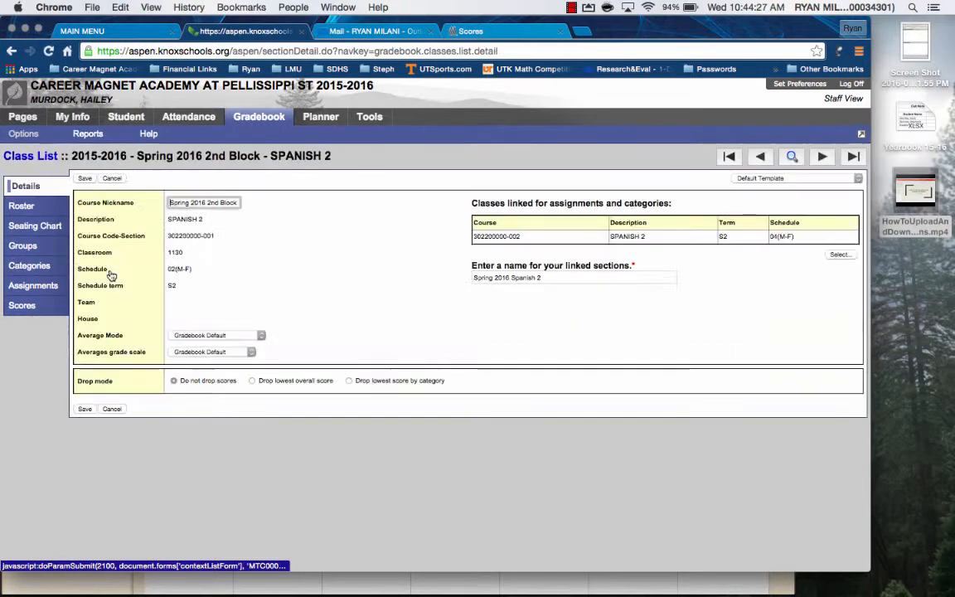
{"action": "left_click", "coordinate": [36, 272]}
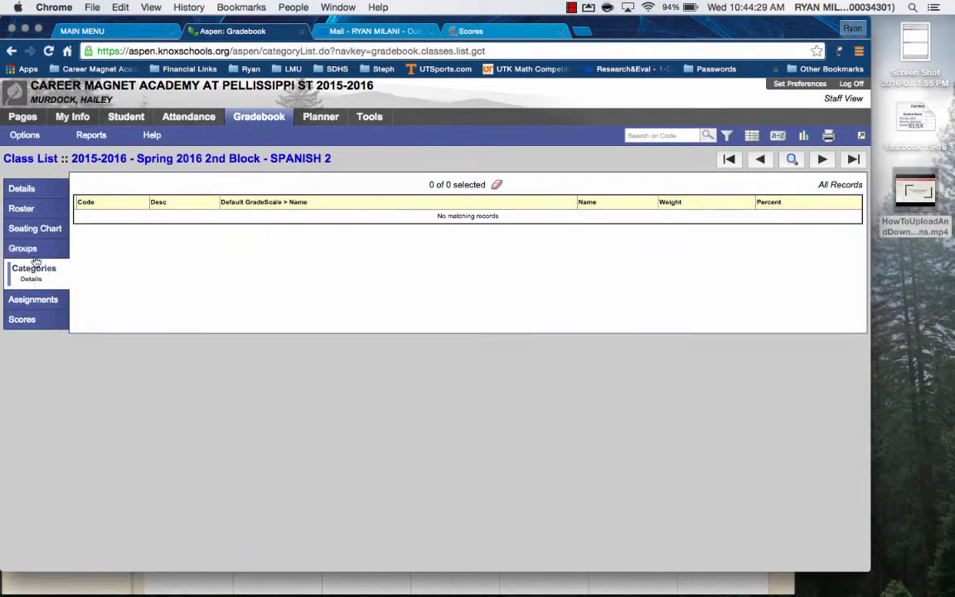
{"action": "left_click", "coordinate": [24, 134]}
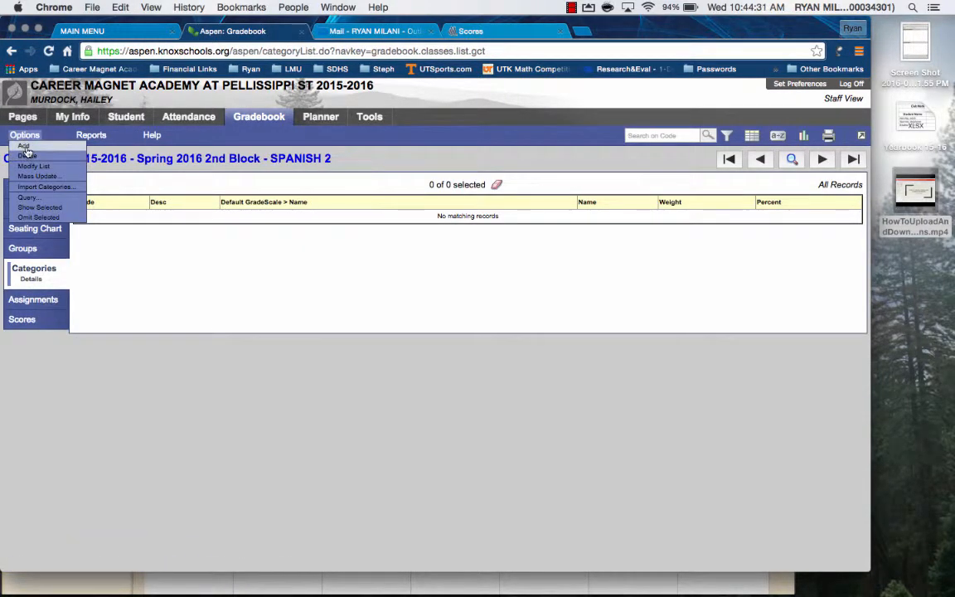
{"action": "left_click", "coordinate": [24, 146]}
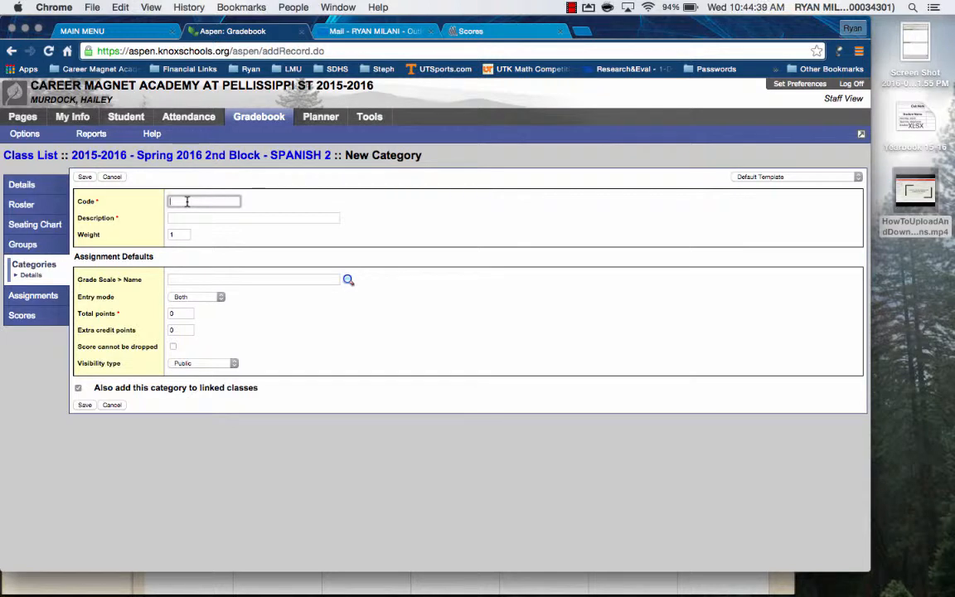
Give the new category the code ASM, the description Assessment and a weight of .75.
{"action": "type", "text": "M"}
{"action": "key", "text": "Tab"}
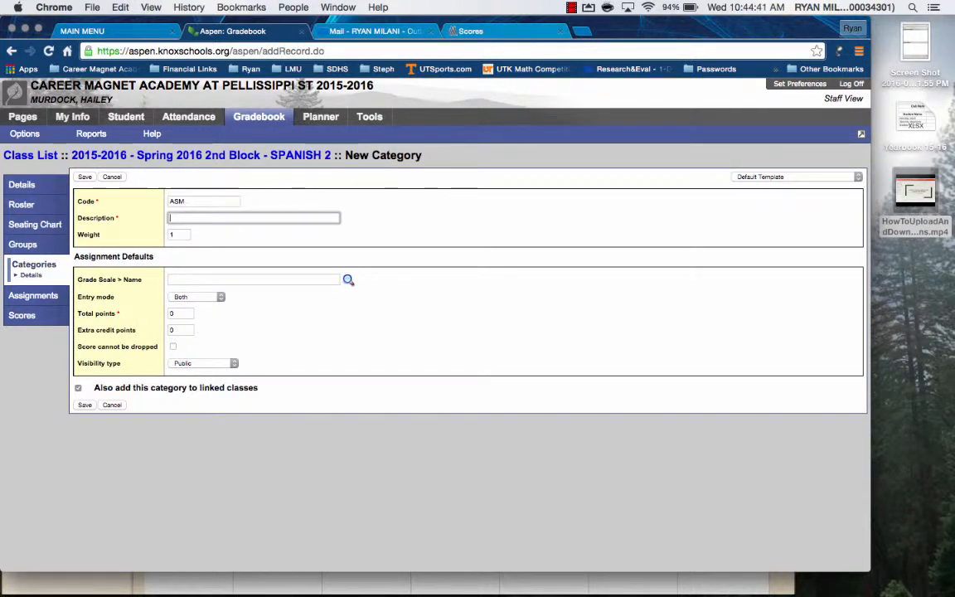
{"action": "type", "text": "Assess"}
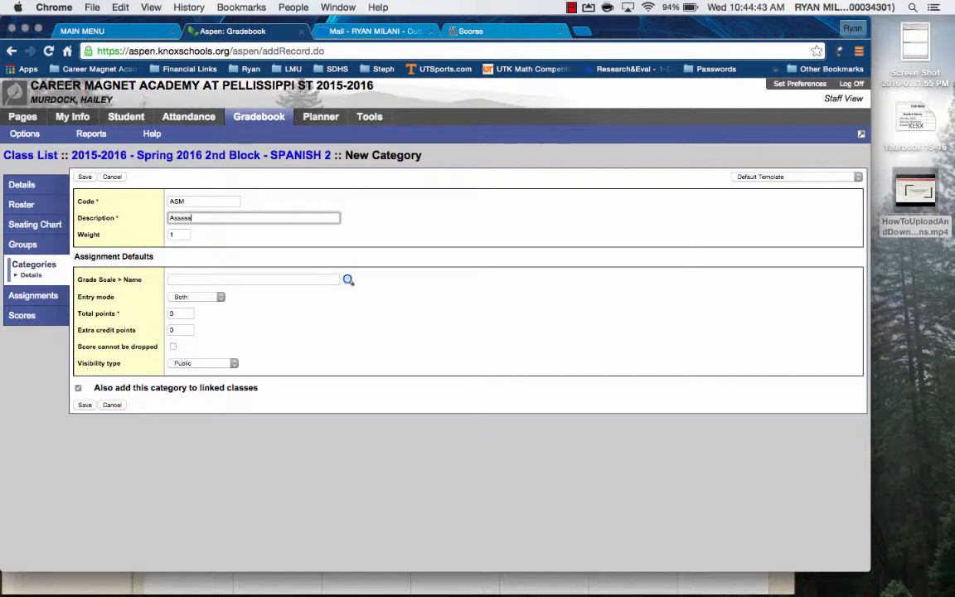
{"action": "type", "text": "ment"}
{"action": "left_click", "coordinate": [179, 235]}
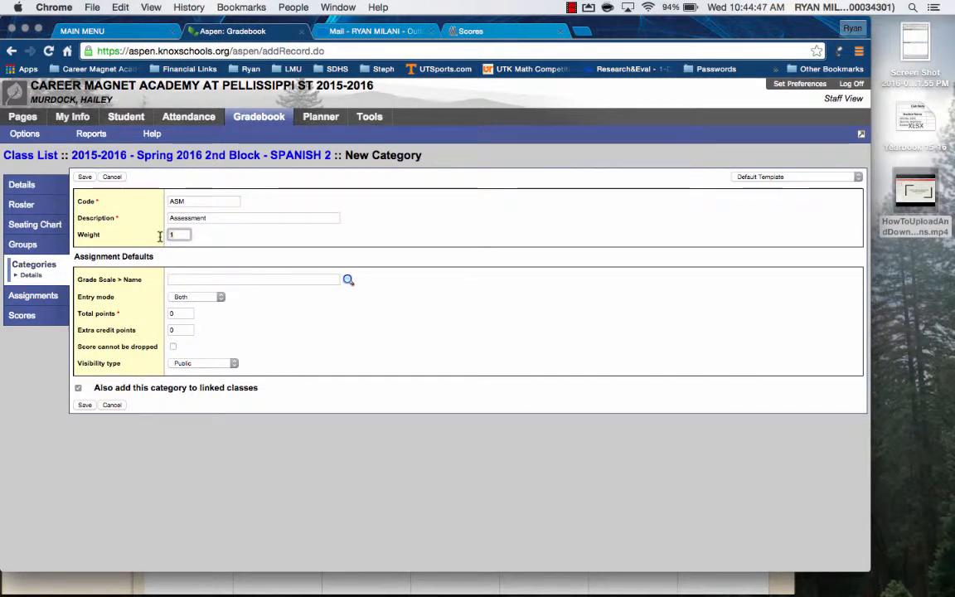
{"action": "key", "text": "BackSpace"}
{"action": "type", "text": "75"}
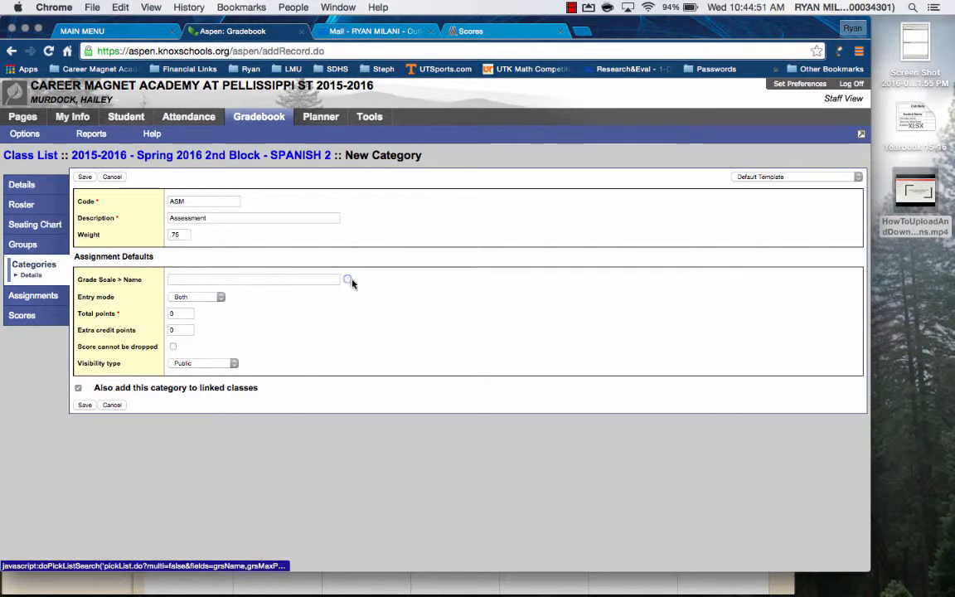
Assign the High School Scale and the Numeric Only entry mode to the Assessment category, and save it for the linked classes too.
{"action": "left_click", "coordinate": [348, 284]}
{"action": "left_click", "coordinate": [320, 239]}
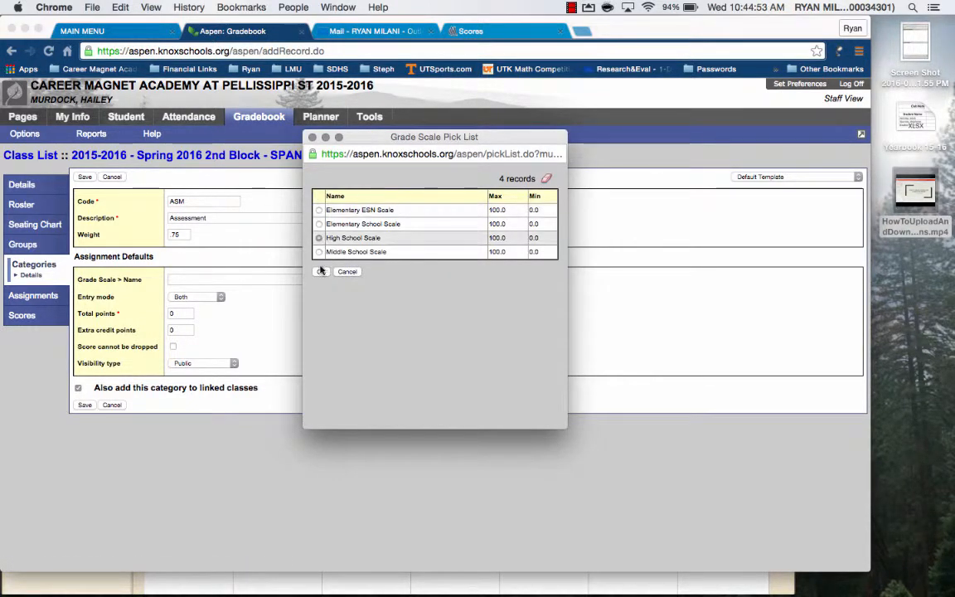
{"action": "left_click", "coordinate": [321, 271]}
{"action": "left_click", "coordinate": [217, 298]}
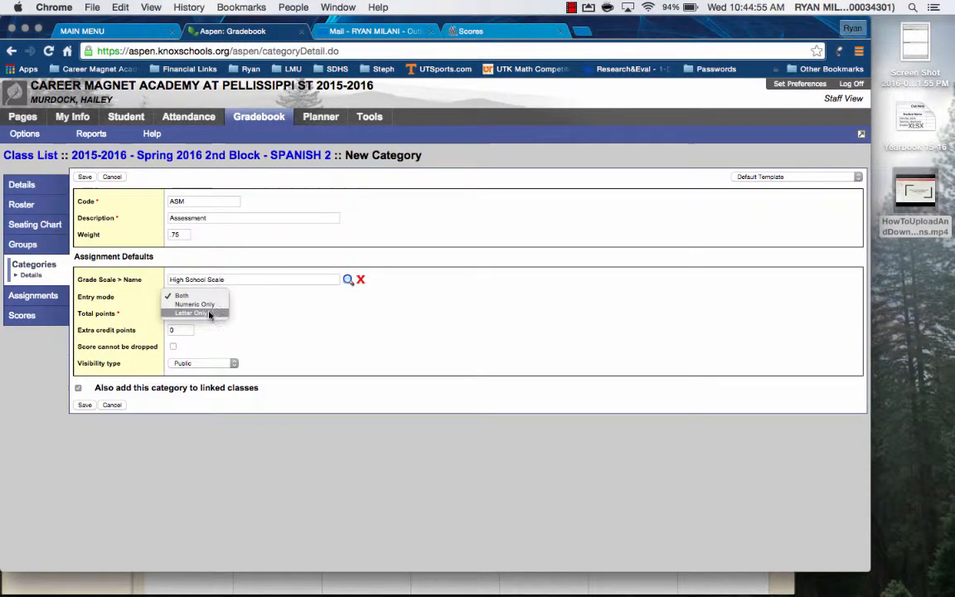
{"action": "left_click", "coordinate": [211, 304]}
{"action": "left_click", "coordinate": [178, 314]}
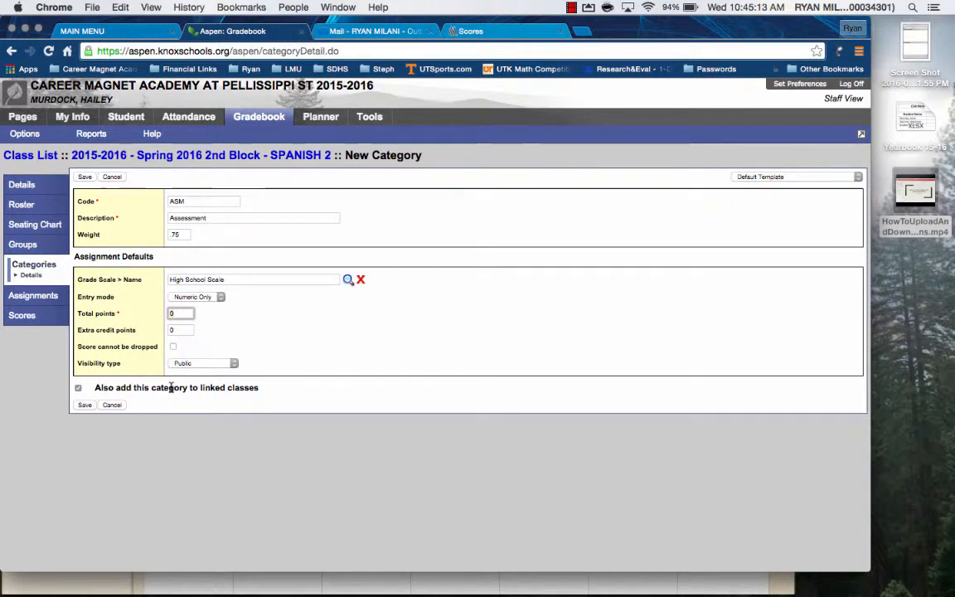
{"action": "left_click", "coordinate": [84, 405]}
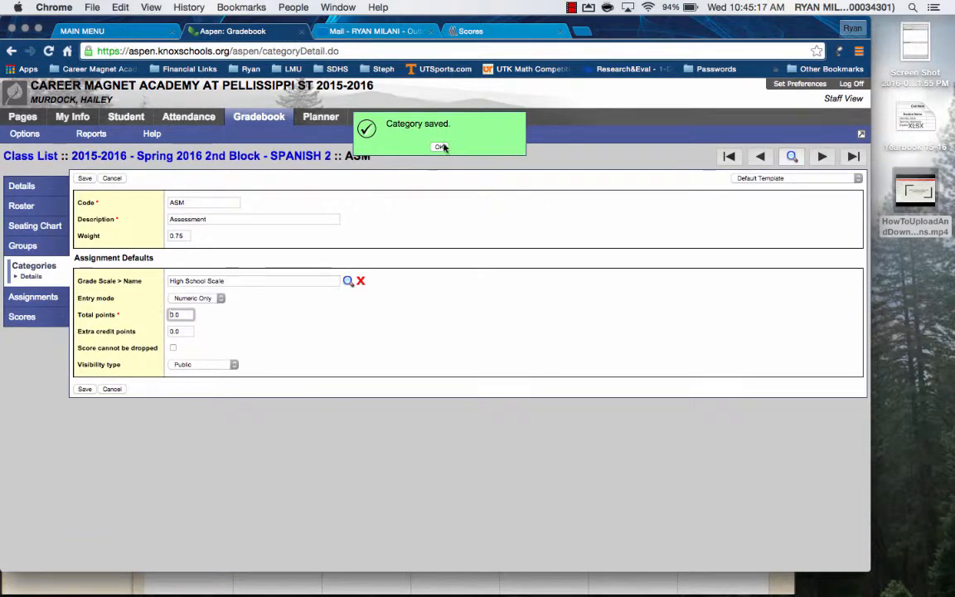
{"action": "left_click", "coordinate": [440, 147]}
Check the category lists of the 2nd Block and 4th Block Spanish 2 classes for the Assessment category.
{"action": "left_click", "coordinate": [38, 157]}
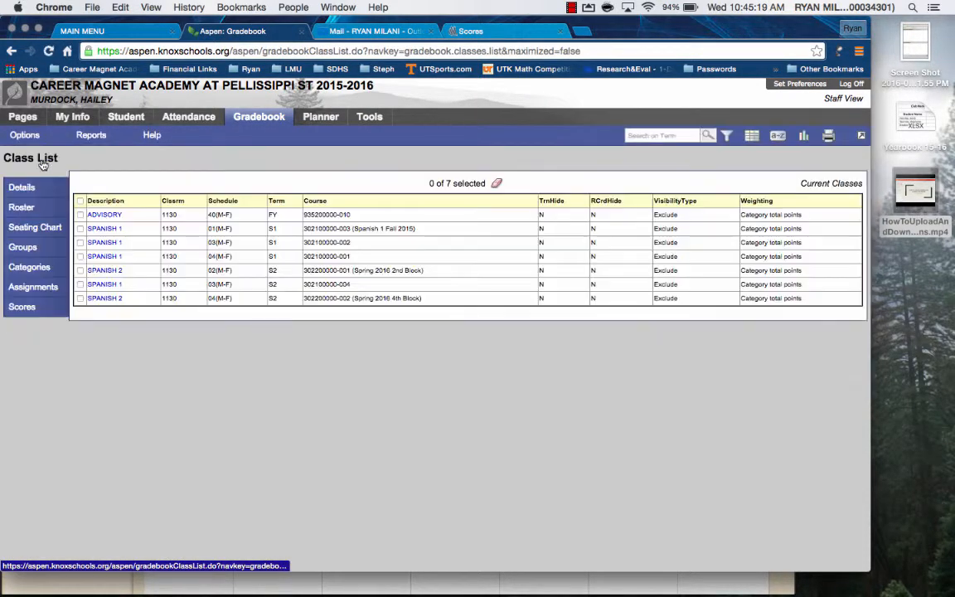
{"action": "left_click", "coordinate": [97, 271]}
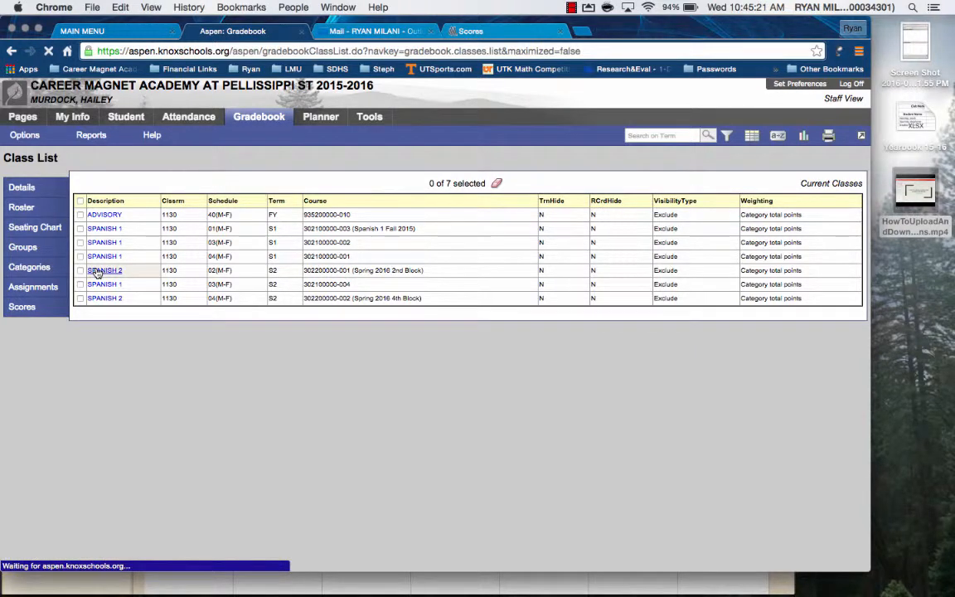
{"action": "left_click", "coordinate": [27, 266]}
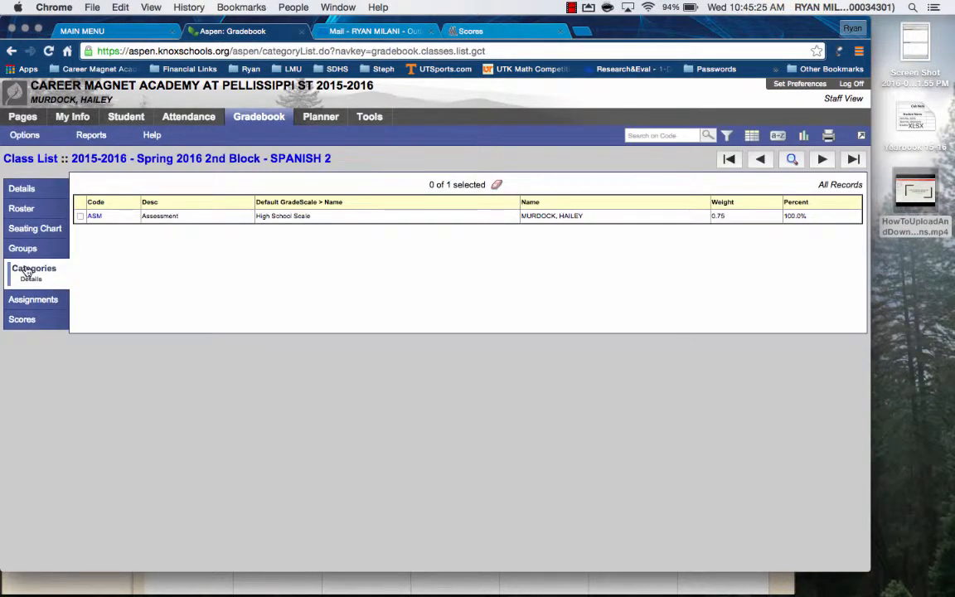
{"action": "left_click", "coordinate": [32, 160]}
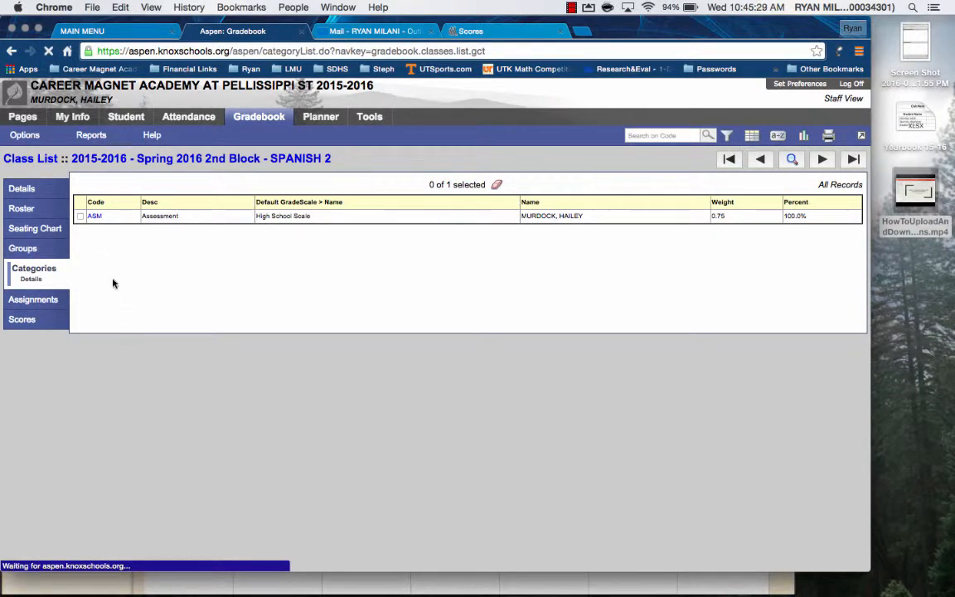
{"action": "left_click", "coordinate": [108, 300]}
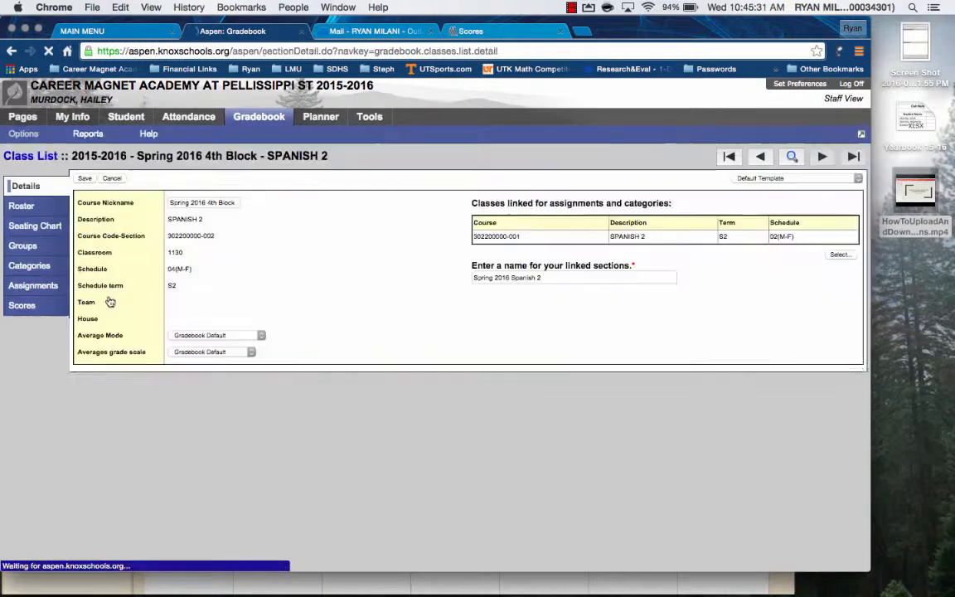
{"action": "left_click", "coordinate": [37, 266]}
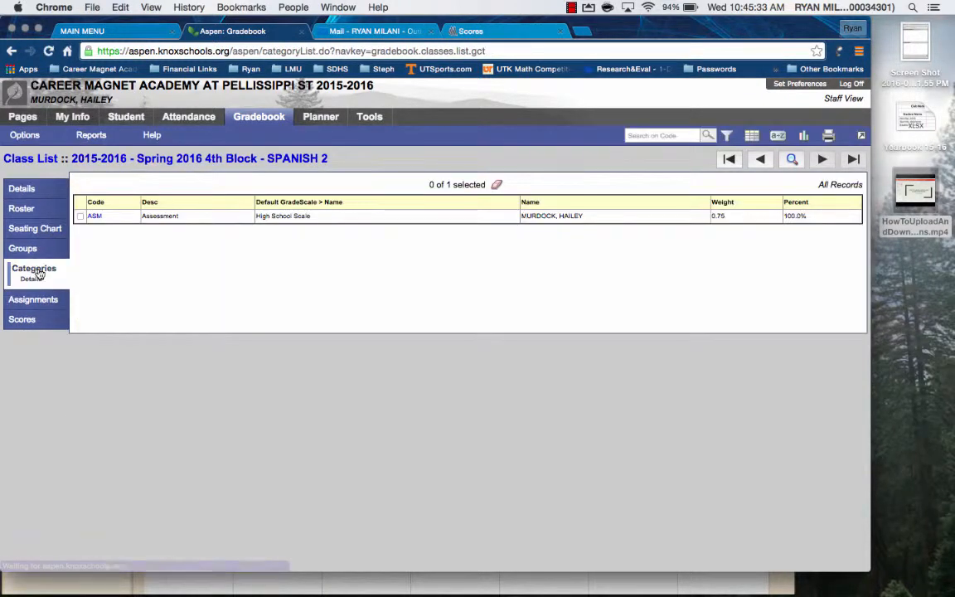
Return to the categories of the Spring 2016 2nd Block Spanish 2 class and start another new category.
{"action": "left_click", "coordinate": [23, 160]}
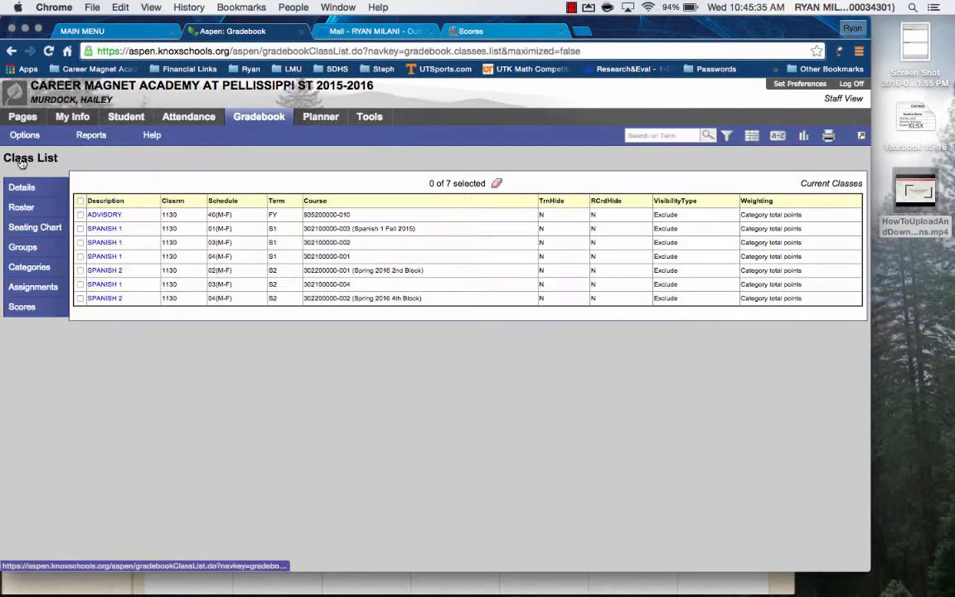
{"action": "left_click", "coordinate": [105, 272]}
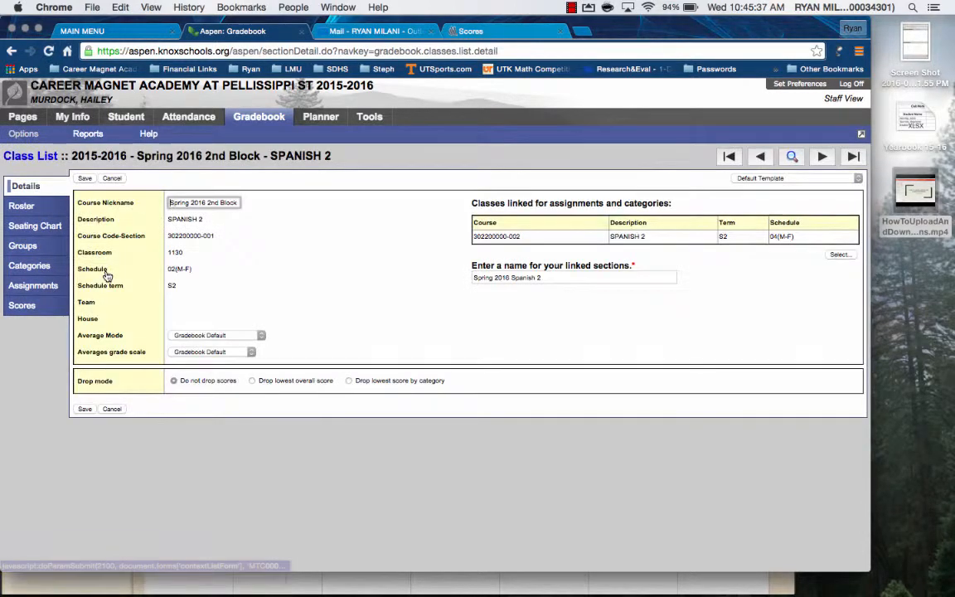
{"action": "left_click", "coordinate": [38, 267]}
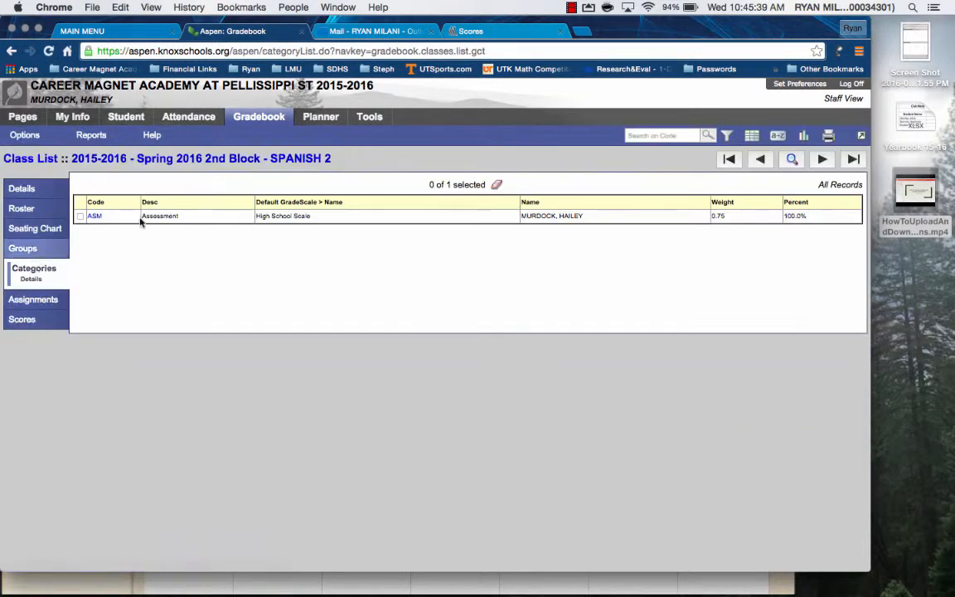
{"action": "left_click", "coordinate": [35, 139]}
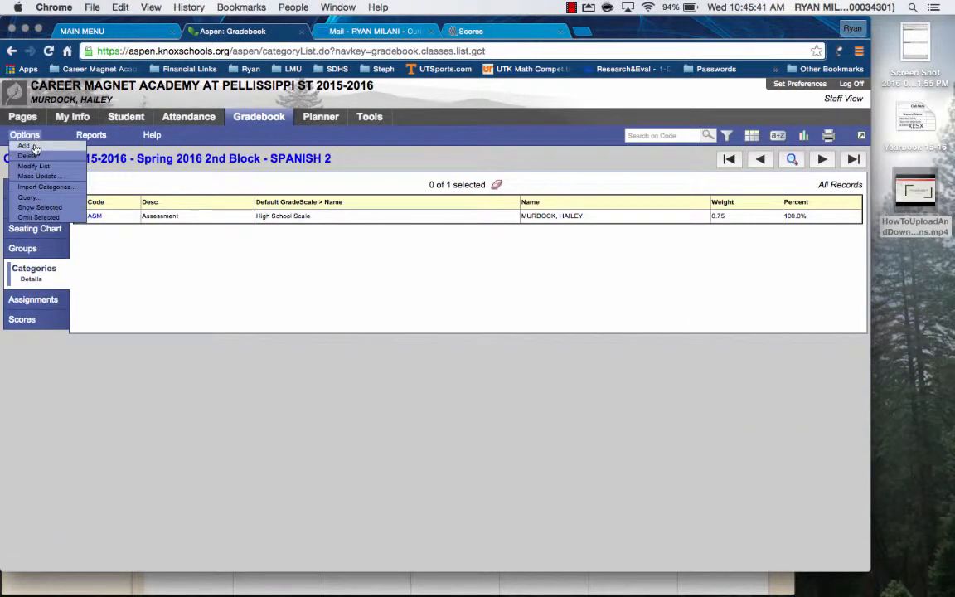
{"action": "left_click", "coordinate": [33, 146]}
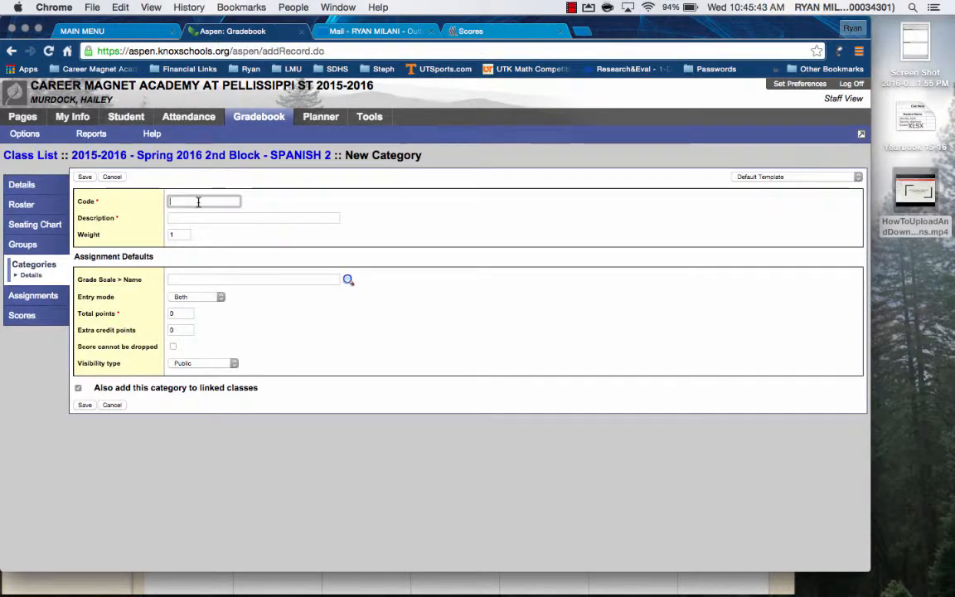
Give the new category the code EOC, the description End of Course and a weight of .25.
{"action": "type", "text": "EOC"}
{"action": "key", "text": "Tab"}
{"action": "type", "text": "End o"}
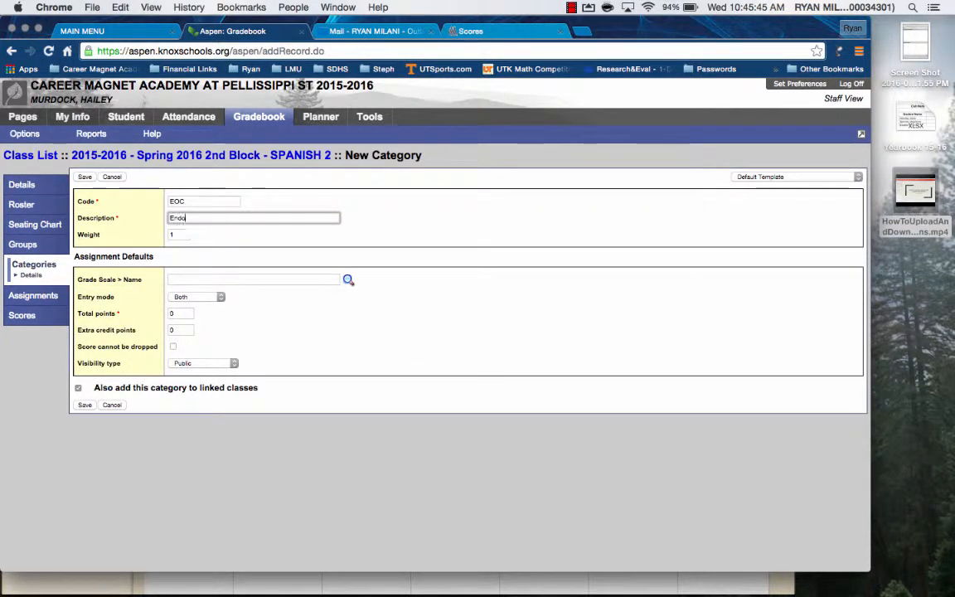
{"action": "type", "text": "f COurse"}
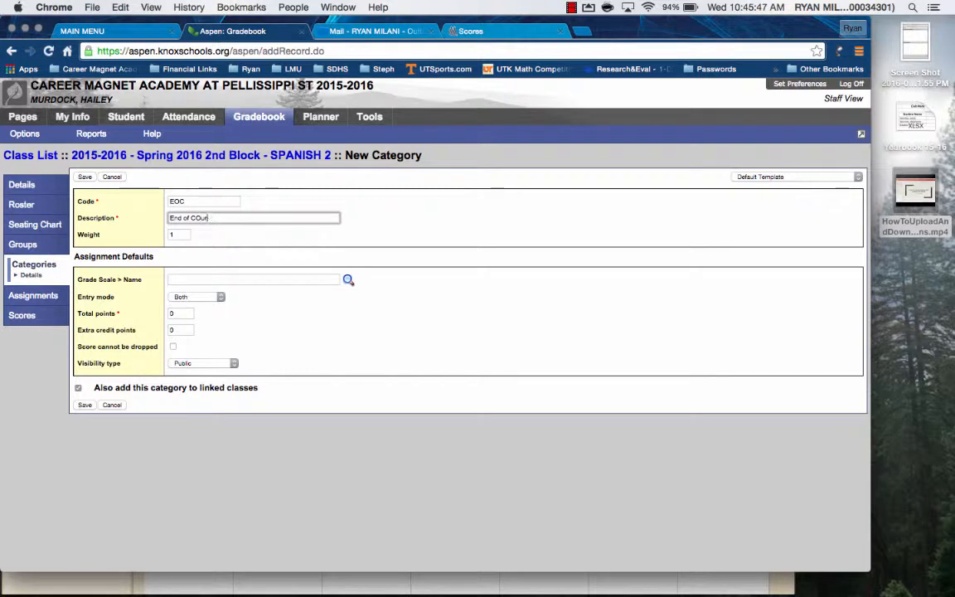
{"action": "key", "text": "BackSpace"}
{"action": "key", "text": "BackSpace"}
{"action": "key", "text": "BackSpace"}
{"action": "type", "text": "ourse"}
{"action": "key", "text": "Tab"}
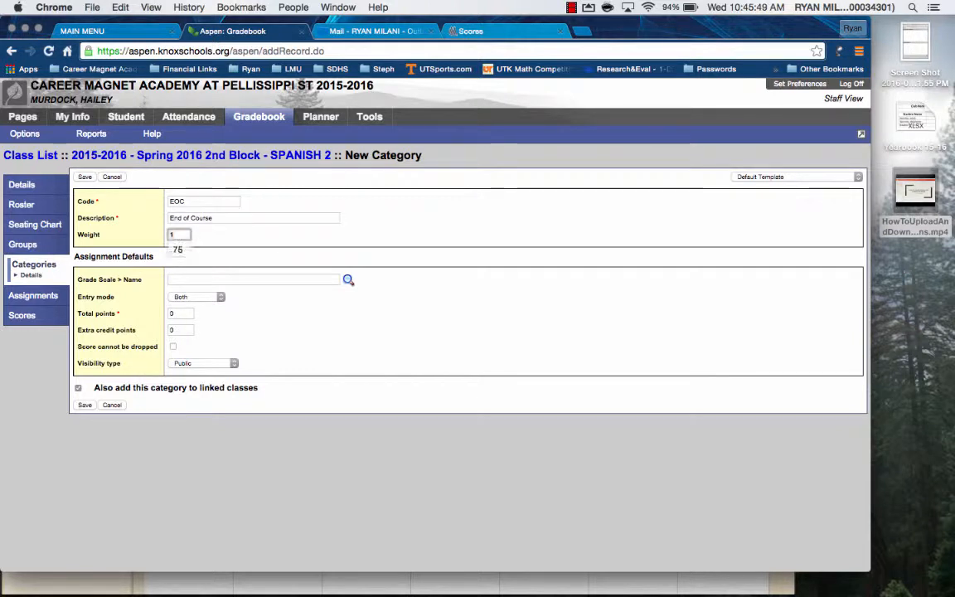
{"action": "key", "text": "Tab"}
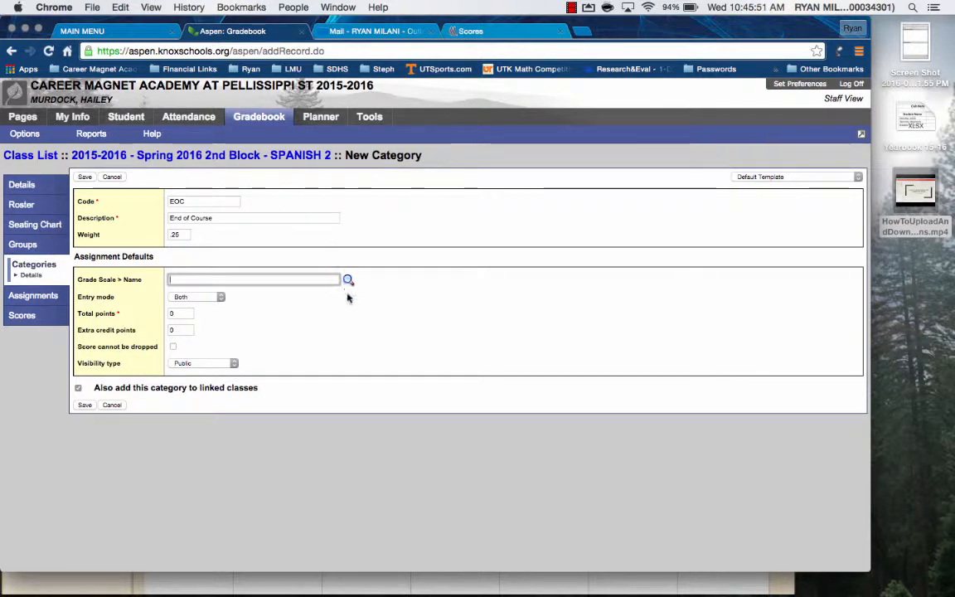
Assign the High School Scale, Numeric Only entry mode and 100 total points to the End of Course category, and save it.
{"action": "left_click", "coordinate": [348, 281]}
{"action": "left_click", "coordinate": [319, 237]}
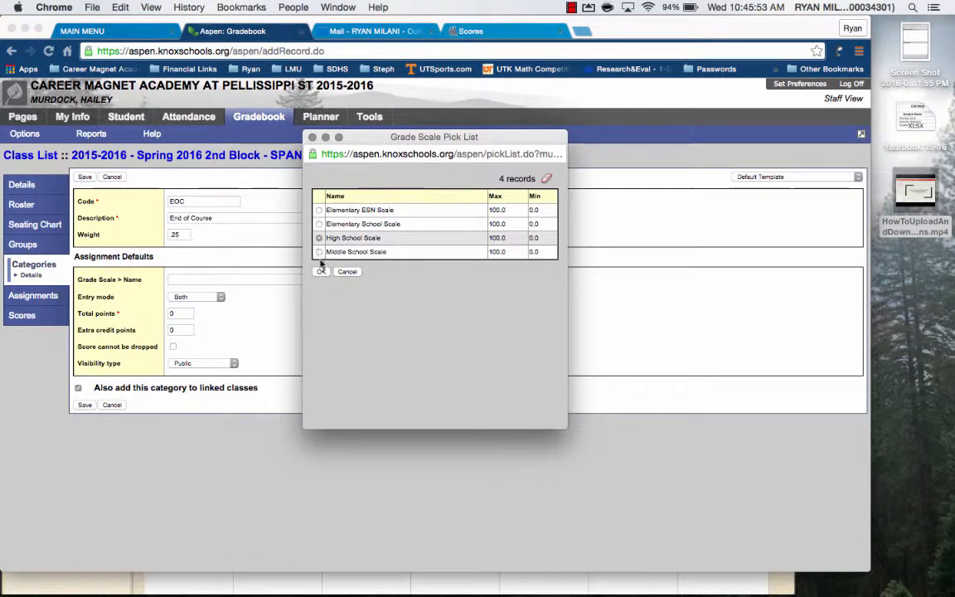
{"action": "left_click", "coordinate": [322, 271]}
{"action": "left_click", "coordinate": [216, 296]}
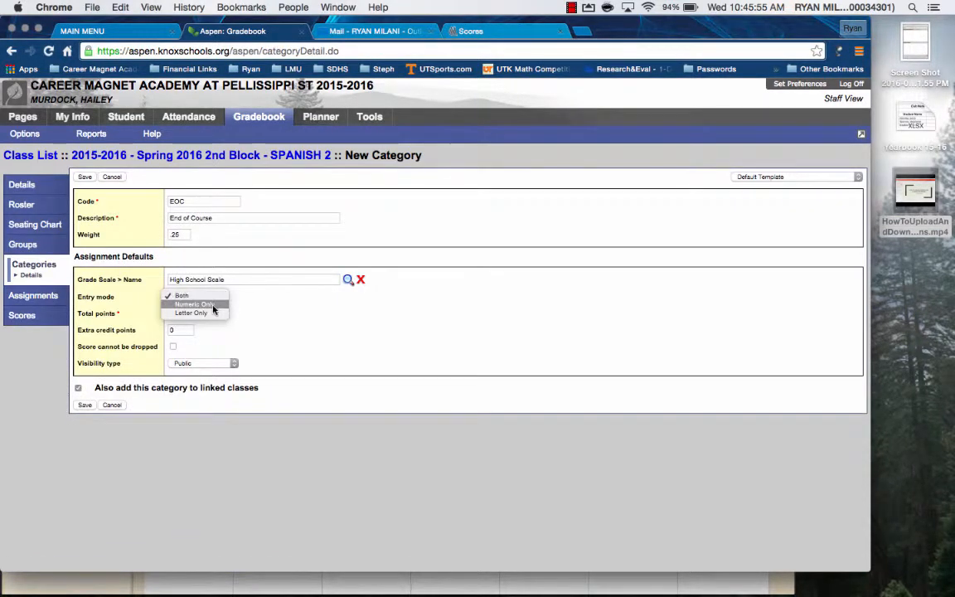
{"action": "left_click", "coordinate": [190, 312]}
{"action": "double_click", "coordinate": [190, 313]}
{"action": "type", "text": "100"}
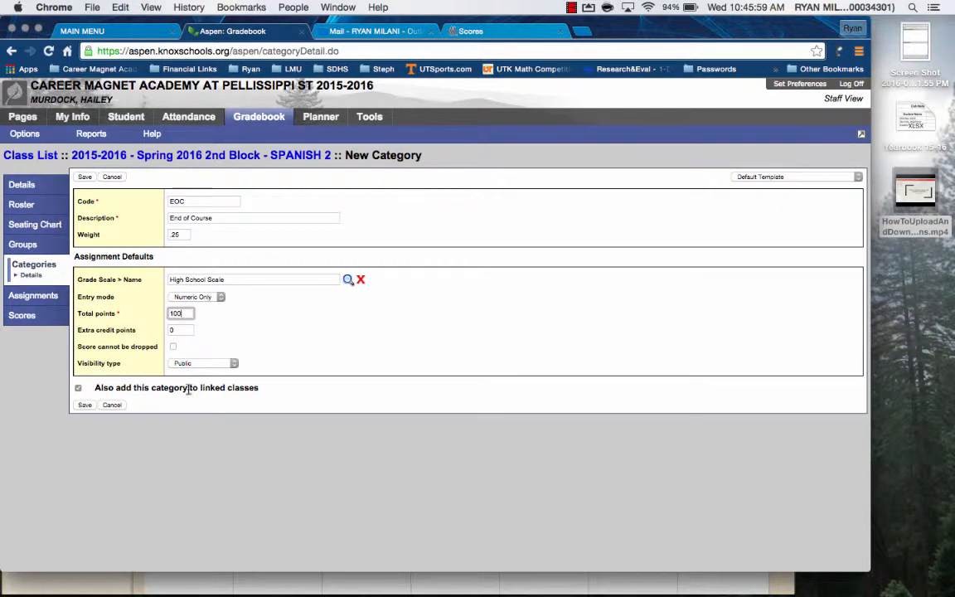
{"action": "left_click", "coordinate": [84, 405]}
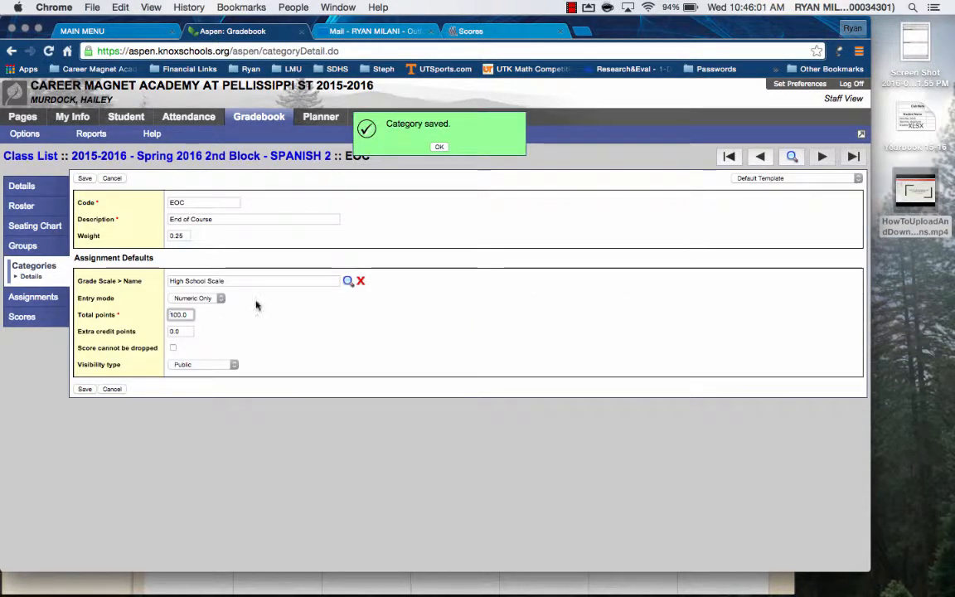
{"action": "left_click", "coordinate": [438, 147]}
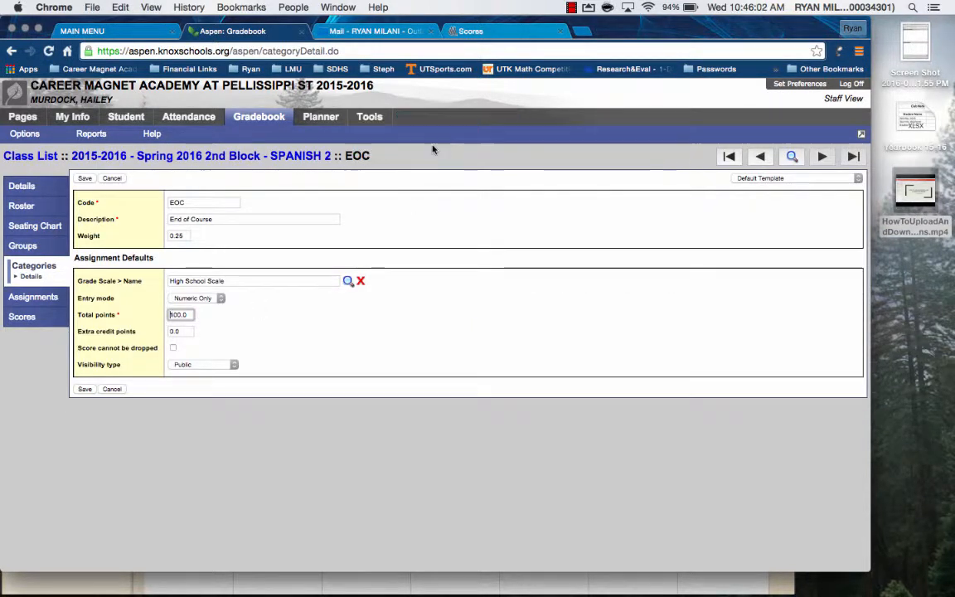
Check the category list of the Spring 2016 4th Block Spanish 2 class for the End of Course category, and return to the class list.
{"action": "left_click", "coordinate": [37, 155]}
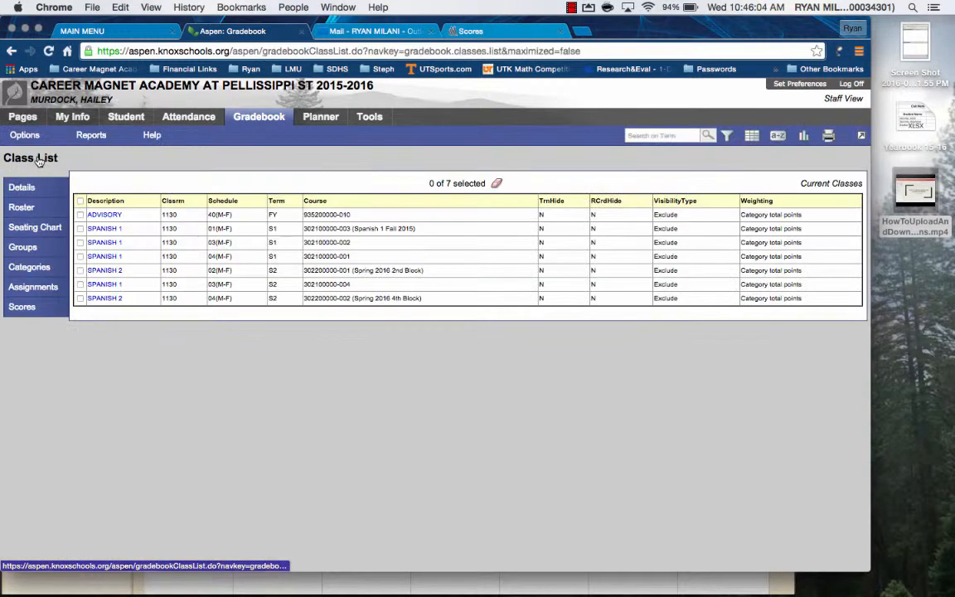
{"action": "left_click", "coordinate": [112, 300]}
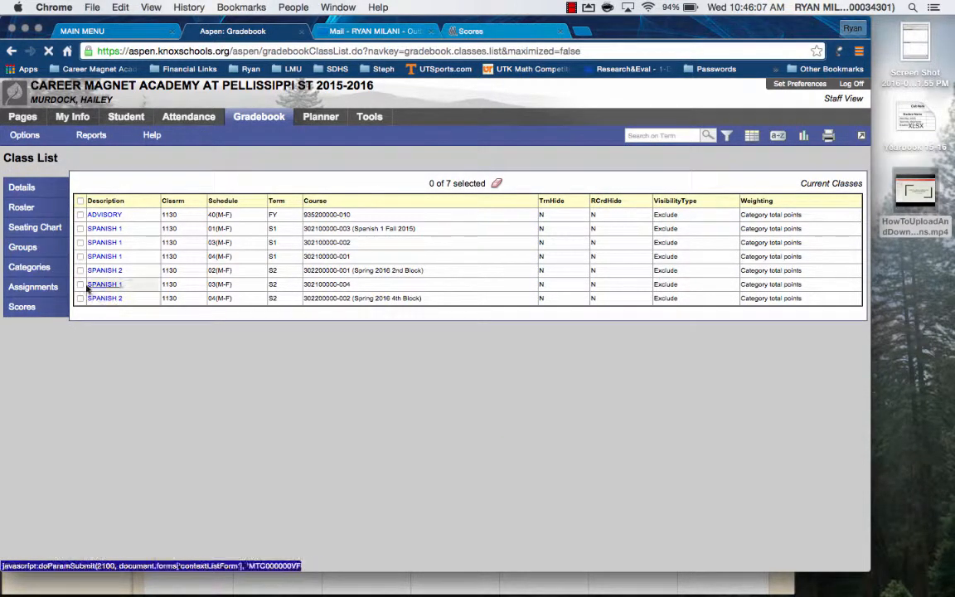
{"action": "left_click", "coordinate": [29, 259]}
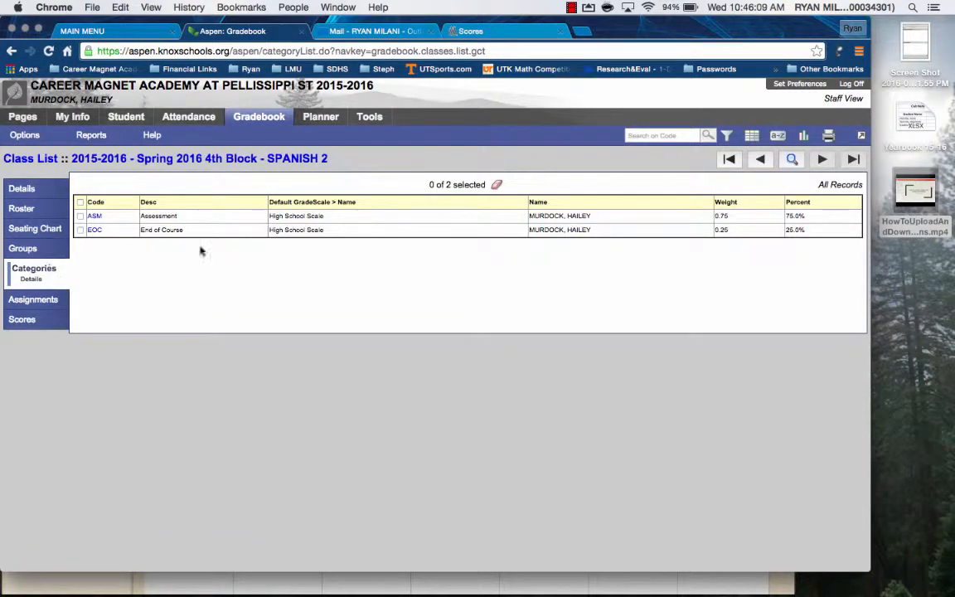
{"action": "left_click", "coordinate": [31, 159]}
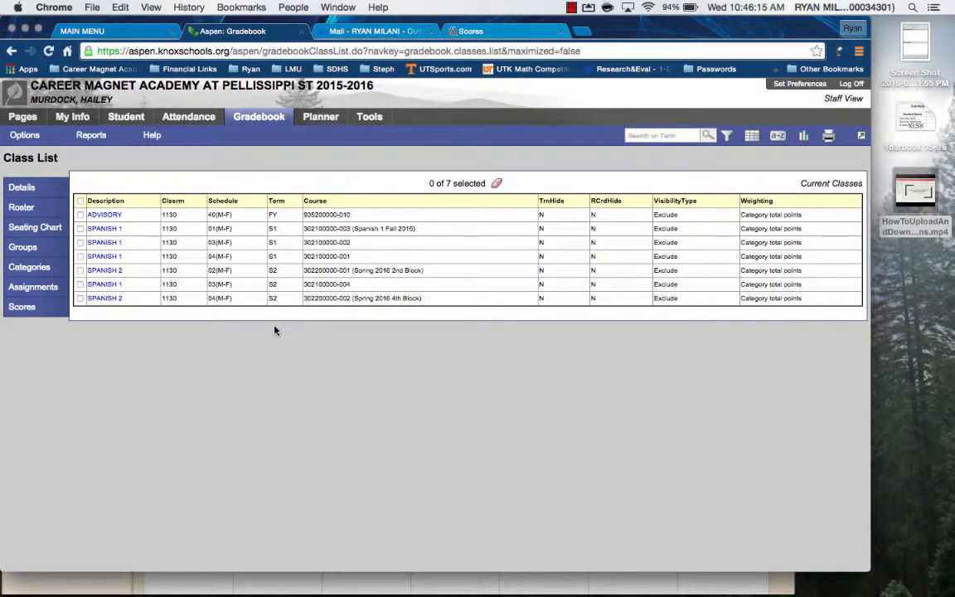
{"action": "left_click", "coordinate": [571, 8]}
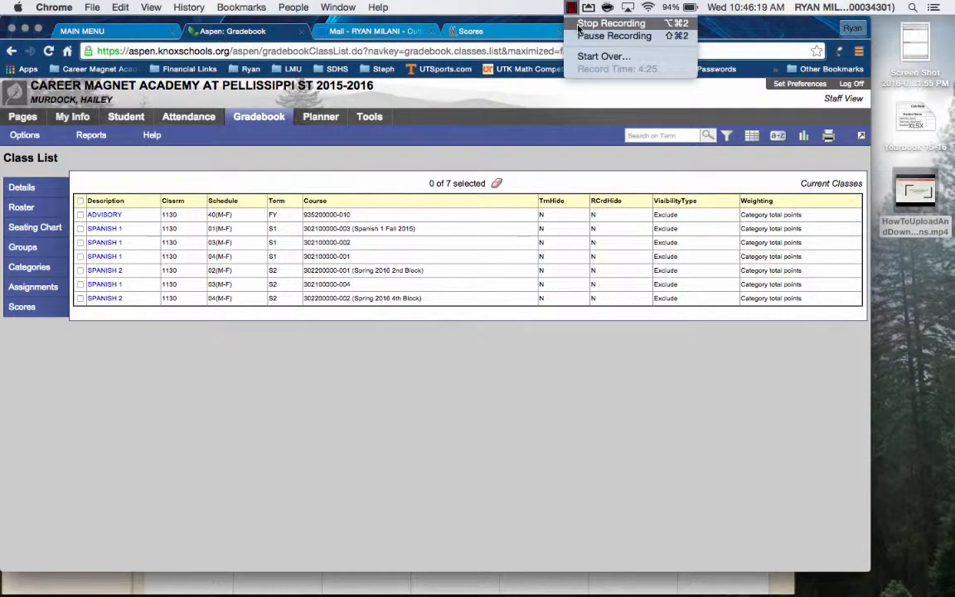